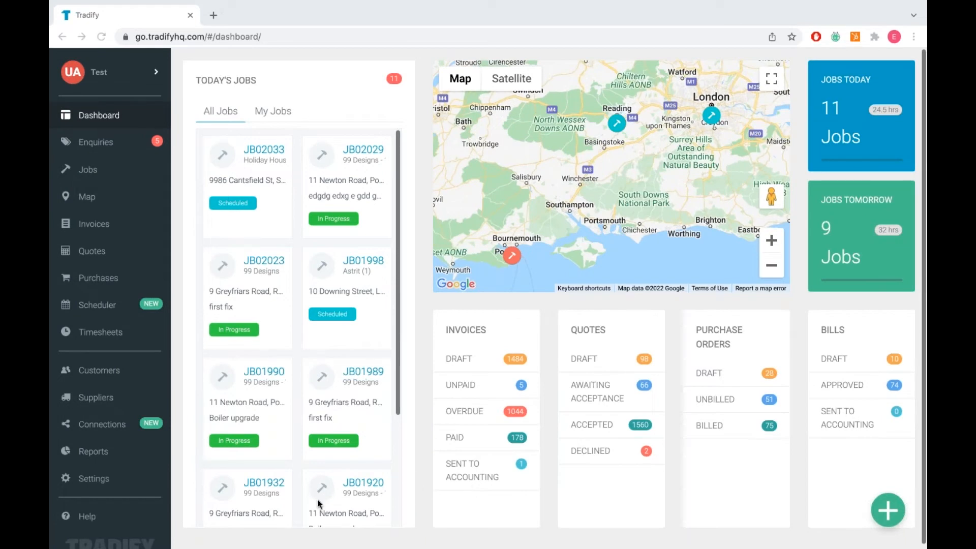
- Create a new quote and assign it to the existing customer 99 Designs
{"action": "left_click", "coordinate": [99, 251]}
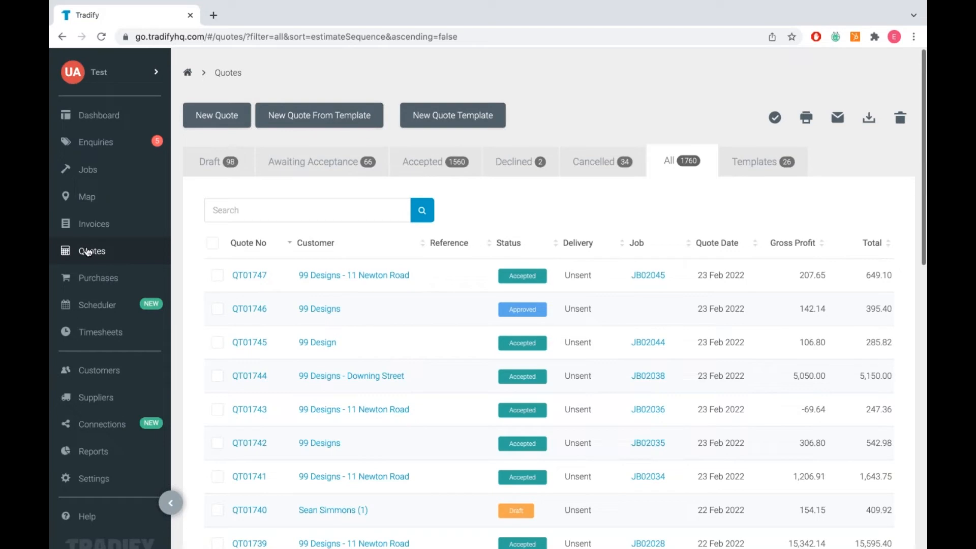
{"action": "left_click", "coordinate": [222, 118]}
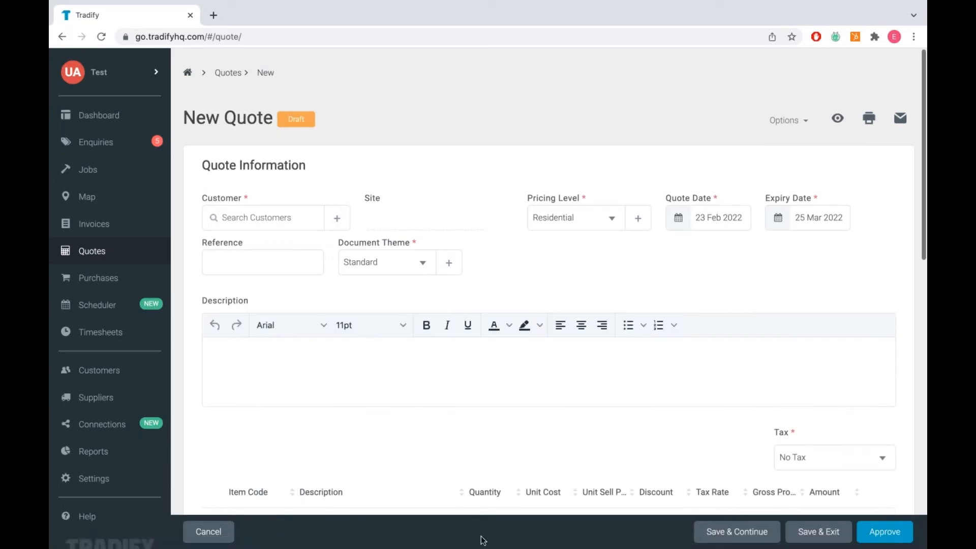
{"action": "type", "text": "99 designs"}
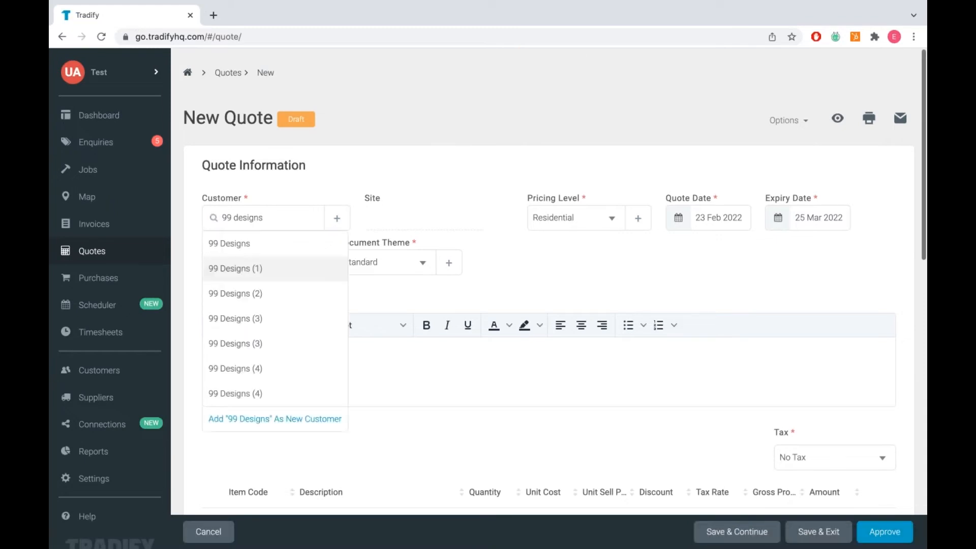
{"action": "left_click", "coordinate": [255, 245]}
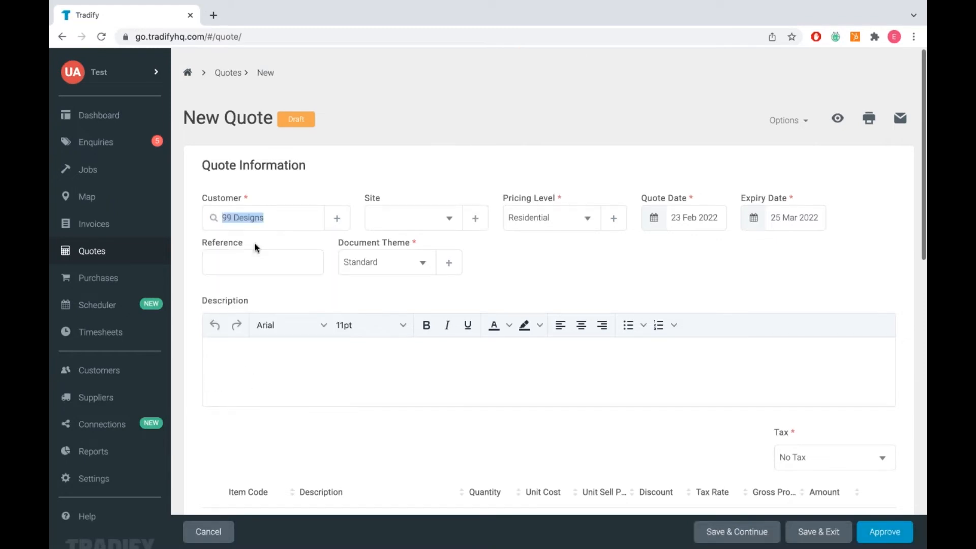
{"action": "left_click", "coordinate": [337, 222]}
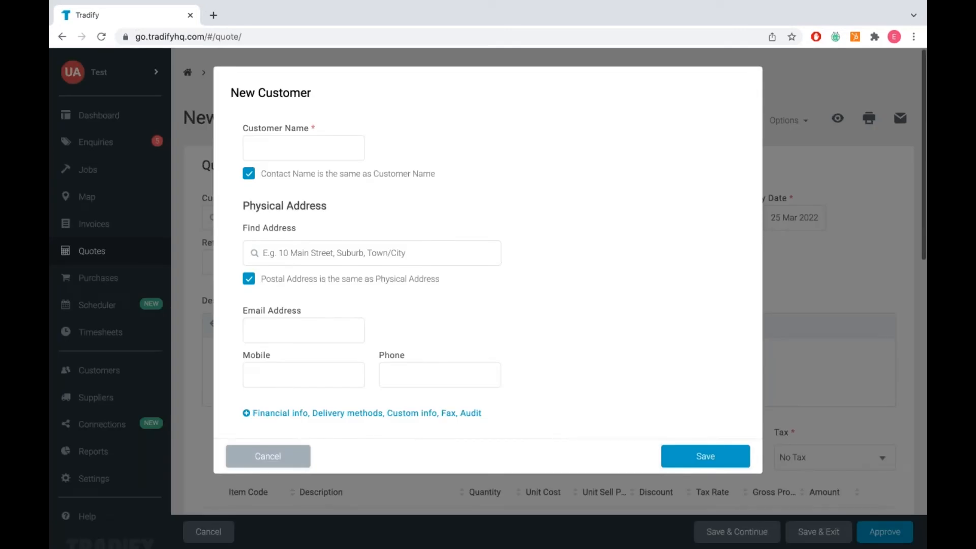
{"action": "left_click", "coordinate": [250, 460]}
{"action": "left_click", "coordinate": [290, 219]}
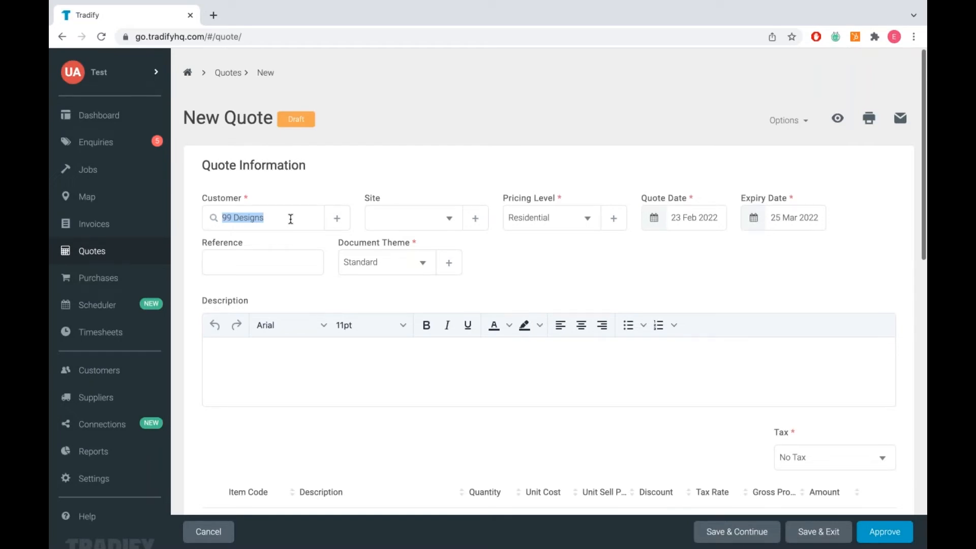
- Set the quote's site to Accounts Dept and enter "first fix" as its description
{"action": "left_click", "coordinate": [449, 218]}
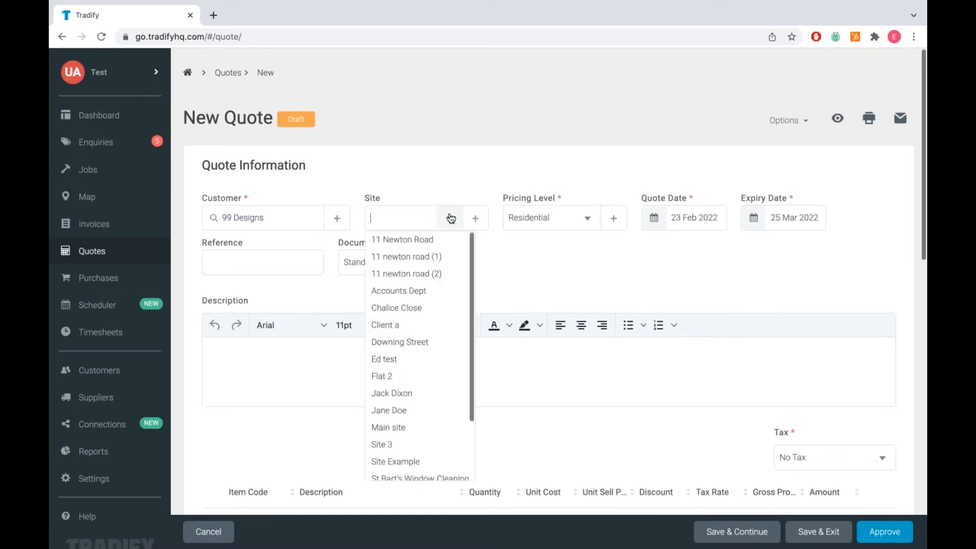
{"action": "left_click", "coordinate": [399, 289]}
{"action": "scroll", "coordinate": [359, 282], "scroll_direction": "down", "scroll_amount": 2}
{"action": "left_click", "coordinate": [318, 254]}
{"action": "type", "text": "first fix"}
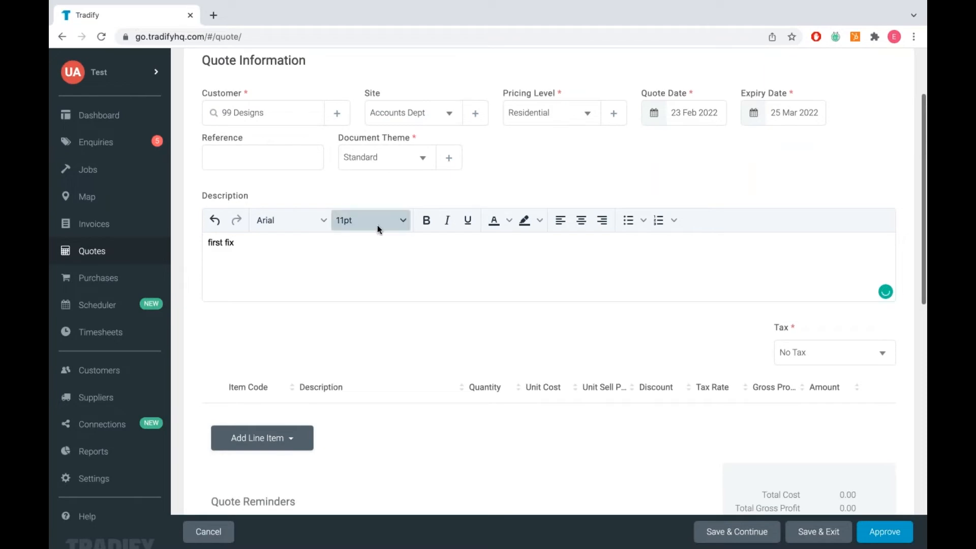
- Add a time line item to the quote using the Call Out billing rate with a quantity of 10
{"action": "scroll", "coordinate": [377, 226], "scroll_direction": "down", "scroll_amount": 2}
{"action": "scroll", "coordinate": [377, 230], "scroll_direction": "down", "scroll_amount": 2}
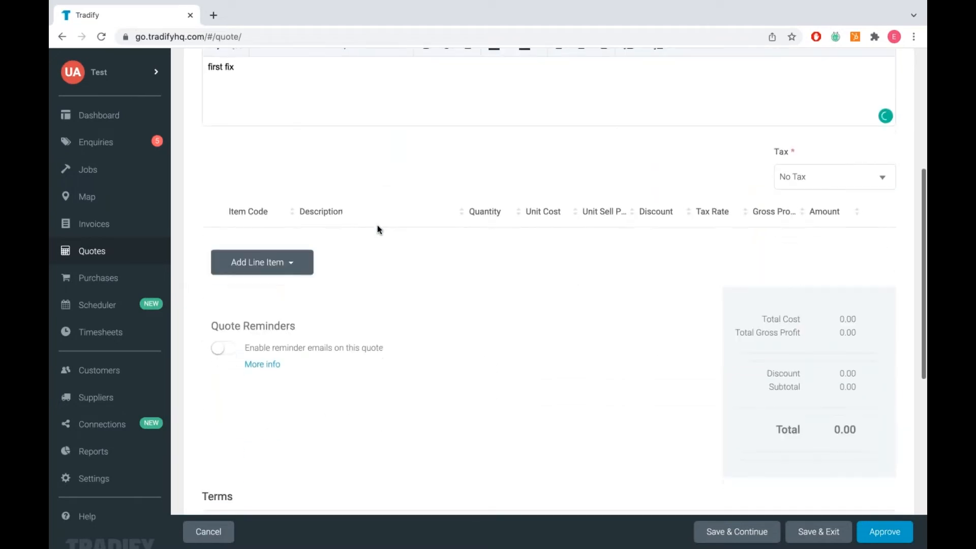
{"action": "left_click", "coordinate": [293, 266]}
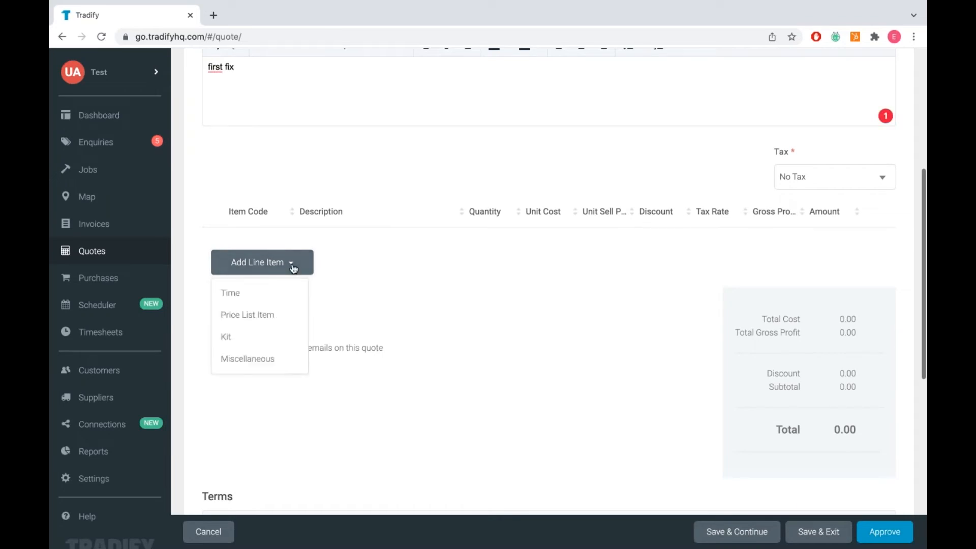
{"action": "left_click", "coordinate": [264, 296]}
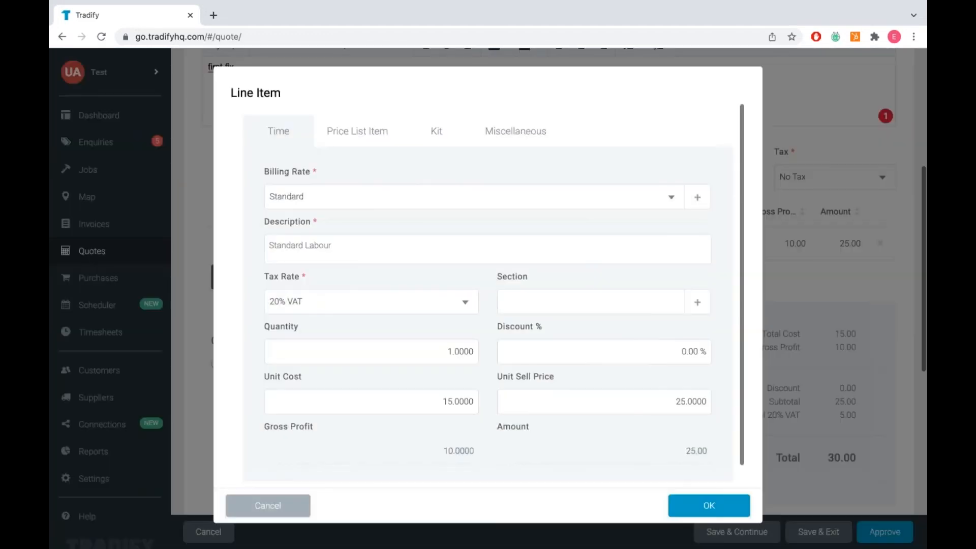
{"action": "left_click", "coordinate": [671, 198]}
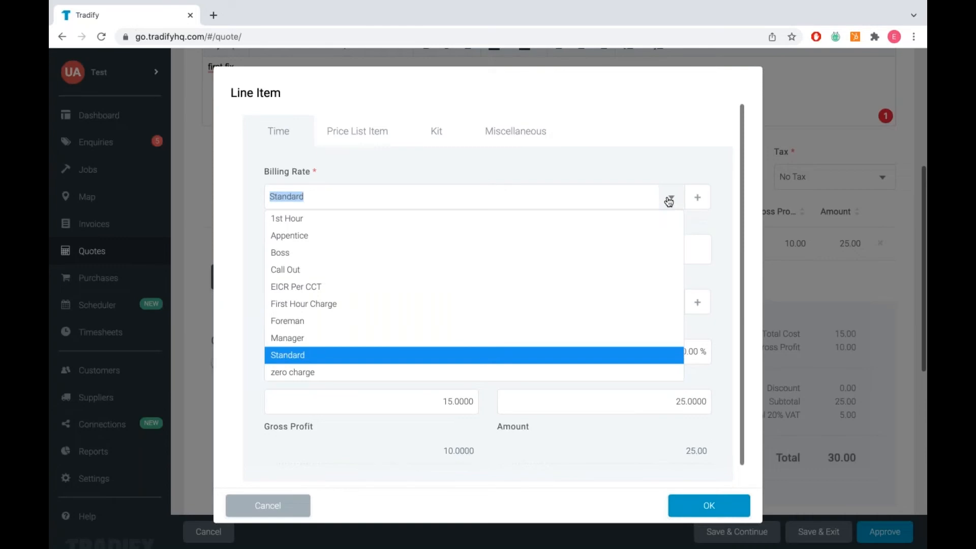
{"action": "left_click", "coordinate": [298, 270]}
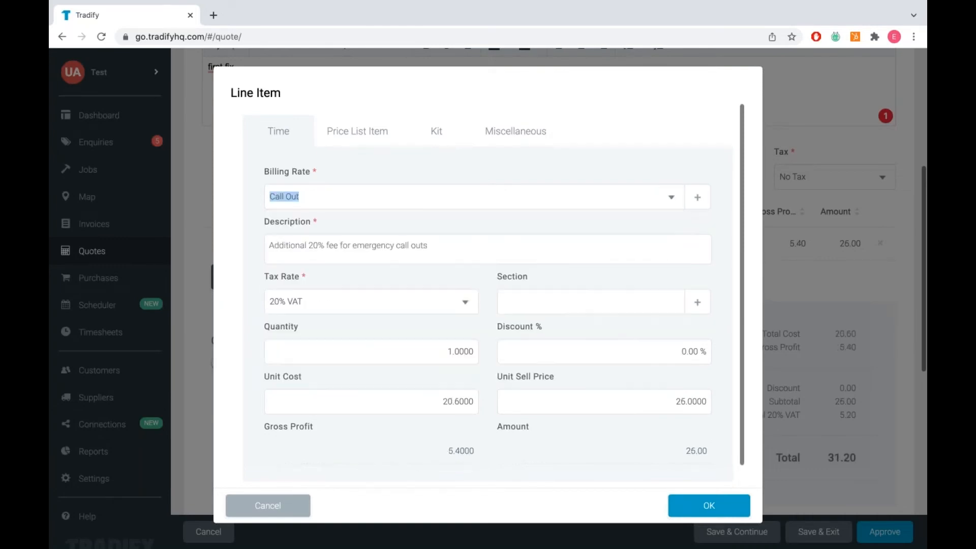
{"action": "left_click", "coordinate": [439, 356]}
{"action": "type", "text": "0"}
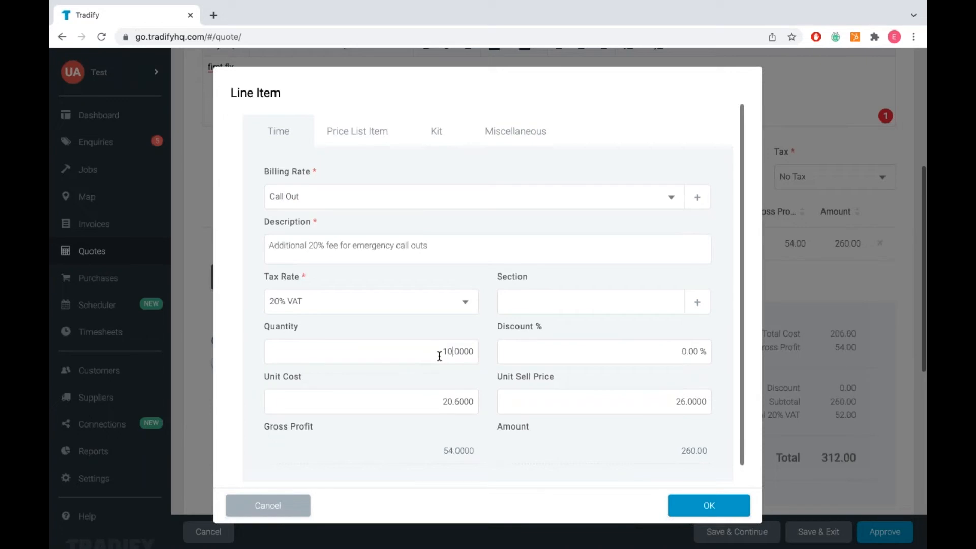
{"action": "key", "text": "Return"}
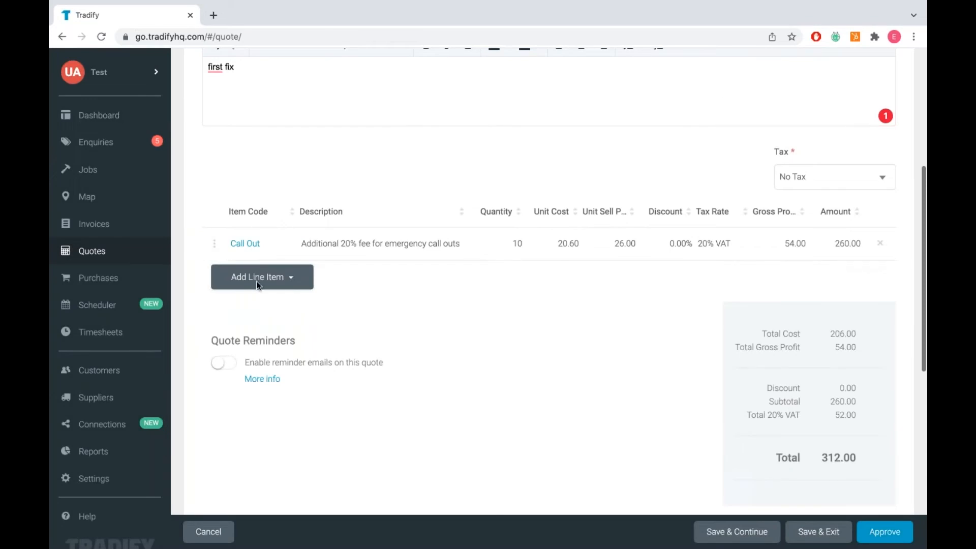
- Search the price list for "wi" and add item .5CWYL, 0.5mm fluro lighting wire Yellow, to the quote
{"action": "left_click", "coordinate": [285, 276]}
{"action": "left_click", "coordinate": [248, 330]}
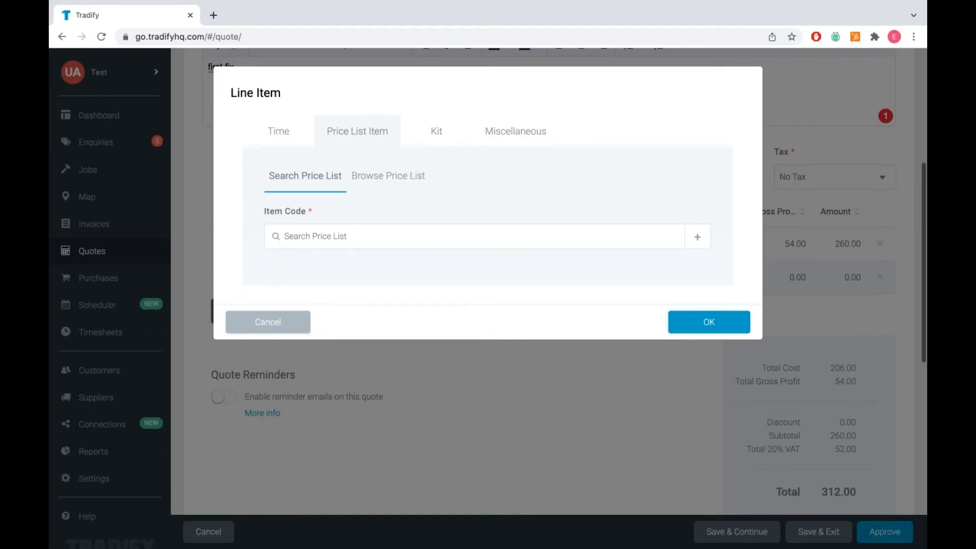
{"action": "left_click", "coordinate": [318, 234]}
{"action": "type", "text": "wi"}
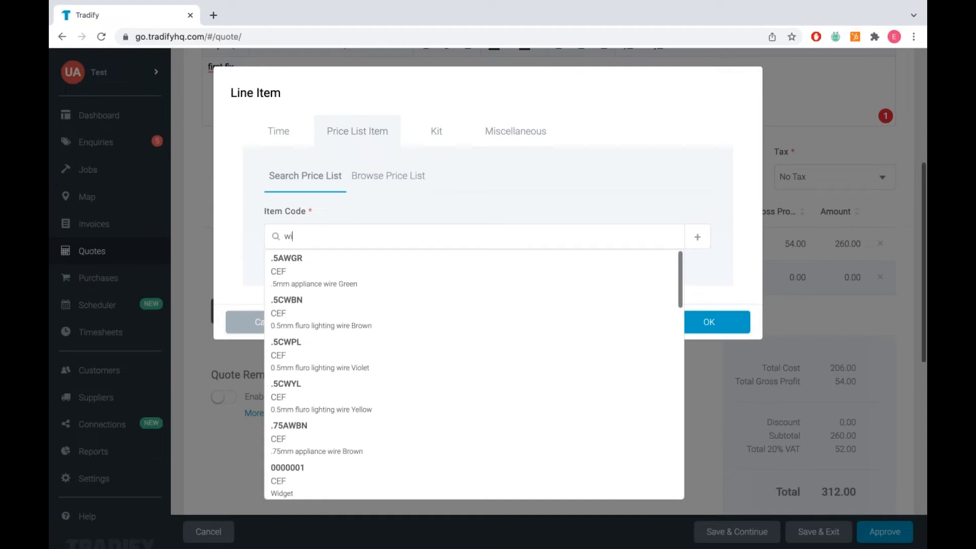
{"action": "left_click", "coordinate": [499, 405]}
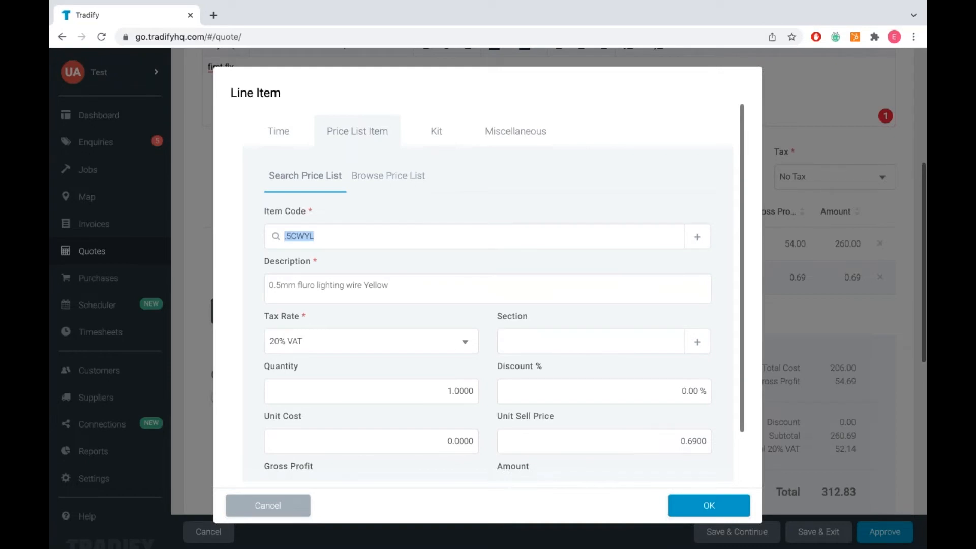
{"action": "left_click", "coordinate": [692, 507]}
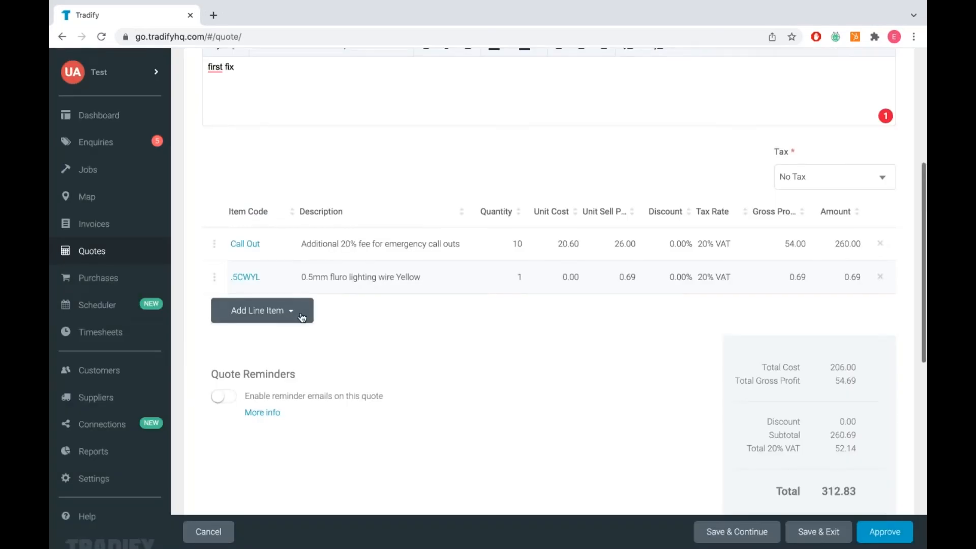
- Add the Boiler Upgrade kit as a line item and inspect the components it contains
{"action": "left_click", "coordinate": [269, 312]}
{"action": "left_click", "coordinate": [262, 386]}
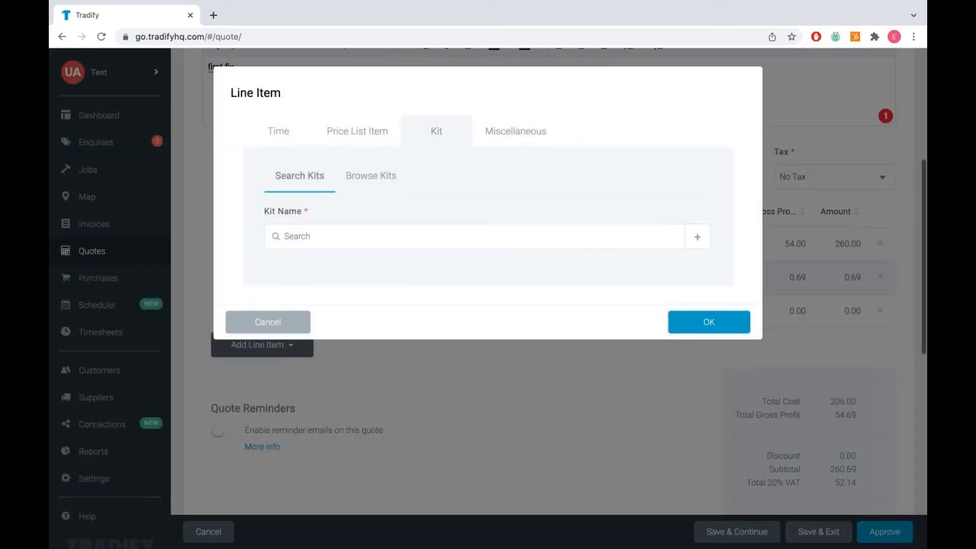
{"action": "left_click", "coordinate": [320, 241]}
{"action": "type", "text": "boil"}
{"action": "left_click", "coordinate": [334, 257]}
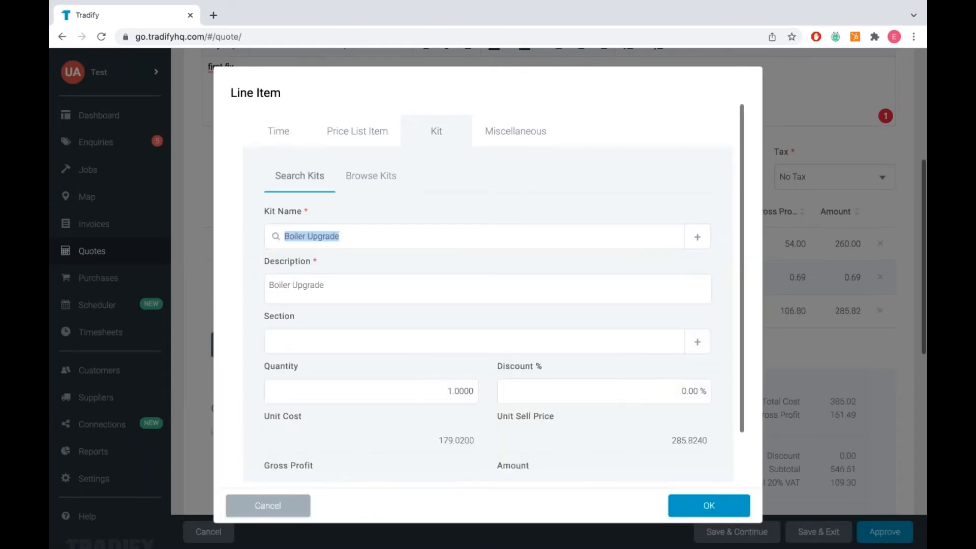
{"action": "left_click", "coordinate": [706, 512]}
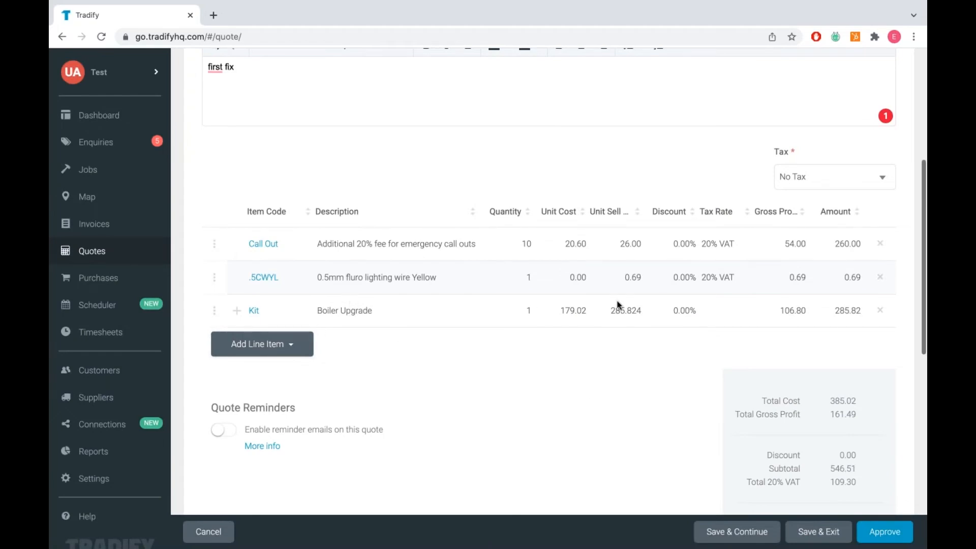
{"action": "left_click", "coordinate": [238, 313]}
{"action": "scroll", "coordinate": [328, 372], "scroll_direction": "down", "scroll_amount": 1}
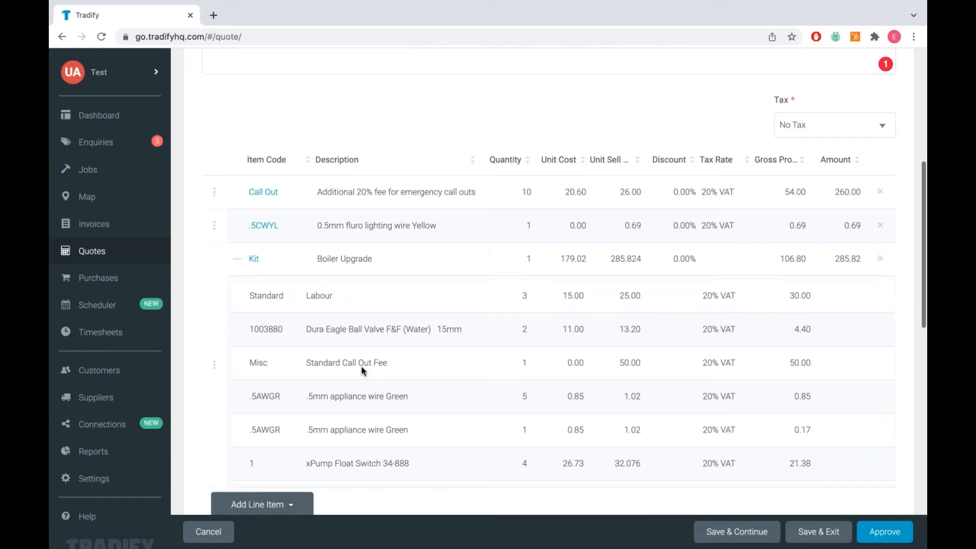
{"action": "left_click", "coordinate": [237, 259]}
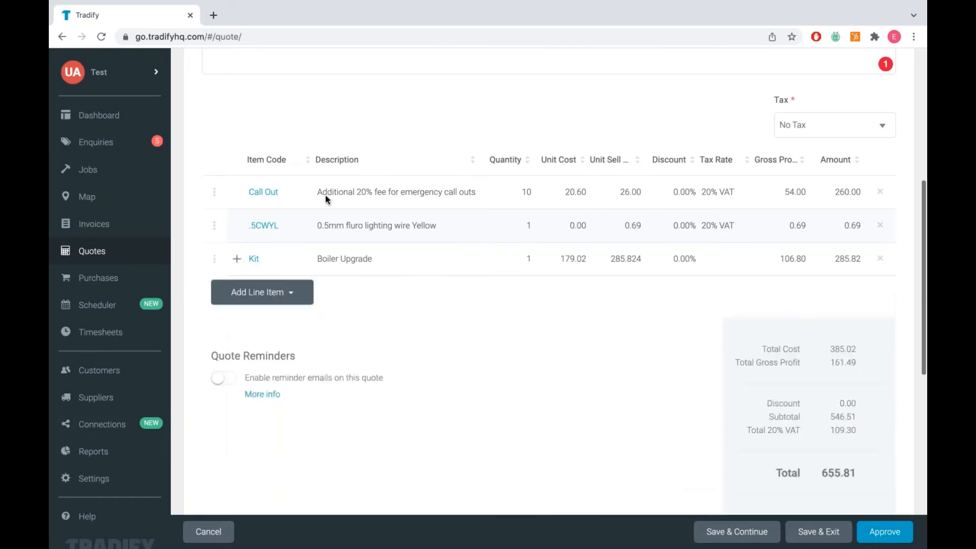
- Add a miscellaneous line item described as "Labour + materials" with a unit sell price of 100
{"action": "scroll", "coordinate": [325, 199], "scroll_direction": "up", "scroll_amount": 1}
{"action": "left_click", "coordinate": [275, 339]}
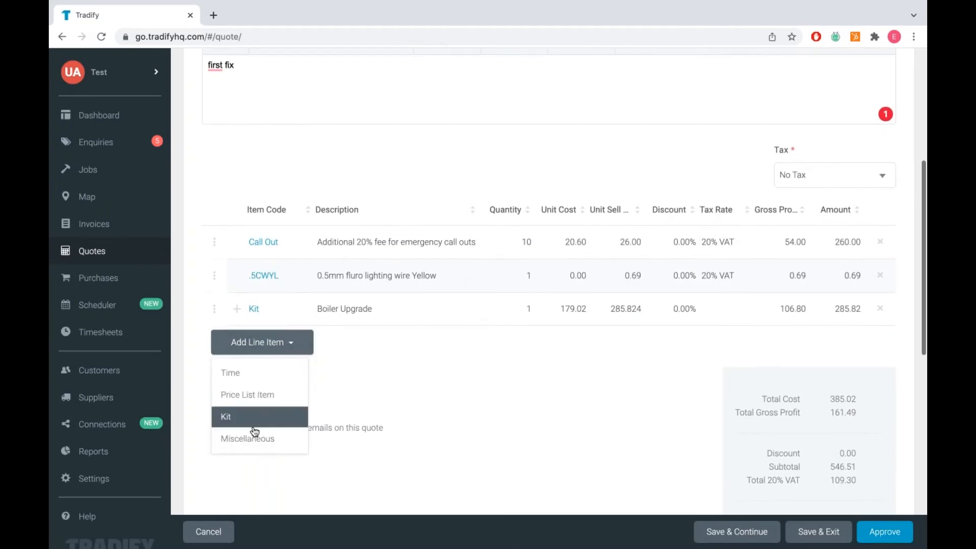
{"action": "left_click", "coordinate": [256, 446]}
{"action": "type", "text": "Labour +"}
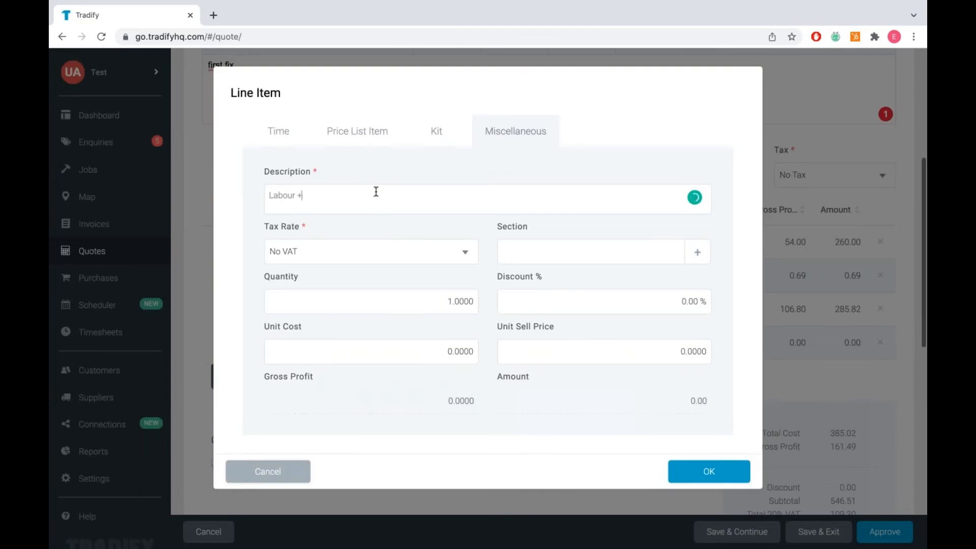
{"action": "type", "text": " materials"}
{"action": "left_click", "coordinate": [646, 355]}
{"action": "type", "text": "0"}
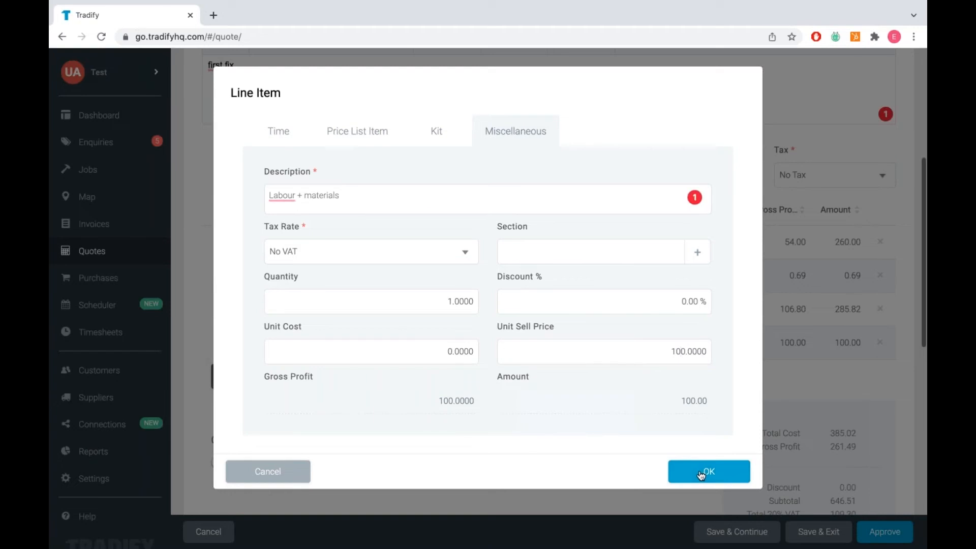
{"action": "left_click", "coordinate": [702, 474]}
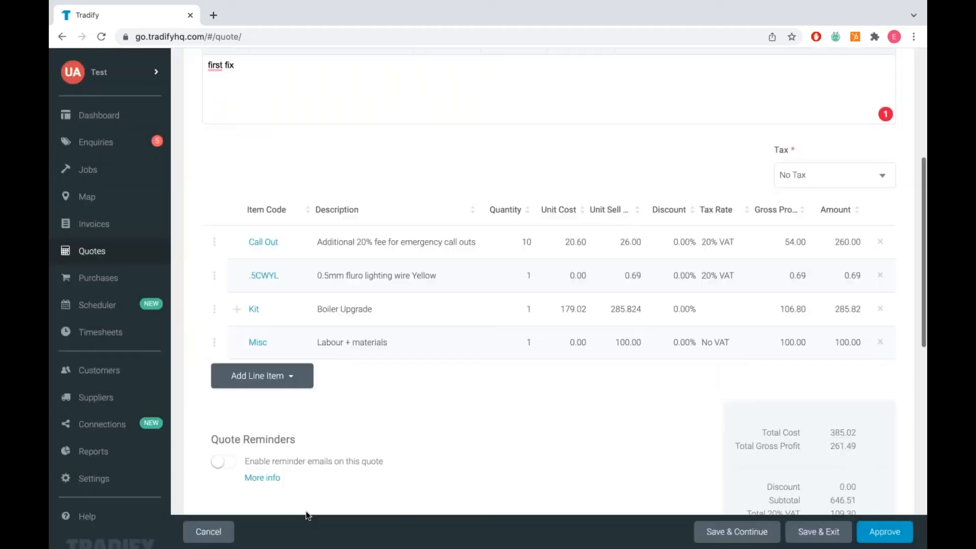
- Review the quote's line items, totals and terms, and check the draft in the quote preview
{"action": "scroll", "coordinate": [438, 399], "scroll_direction": "down", "scroll_amount": 3}
{"action": "scroll", "coordinate": [439, 399], "scroll_direction": "up", "scroll_amount": 3}
{"action": "scroll", "coordinate": [439, 400], "scroll_direction": "down", "scroll_amount": 1}
{"action": "scroll", "coordinate": [438, 400], "scroll_direction": "down", "scroll_amount": 4}
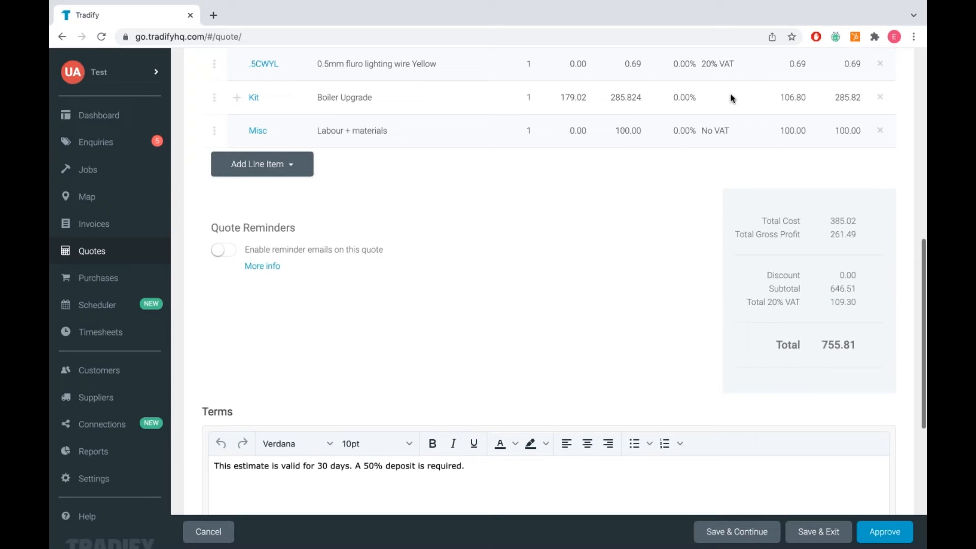
{"action": "scroll", "coordinate": [465, 195], "scroll_direction": "down", "scroll_amount": 4}
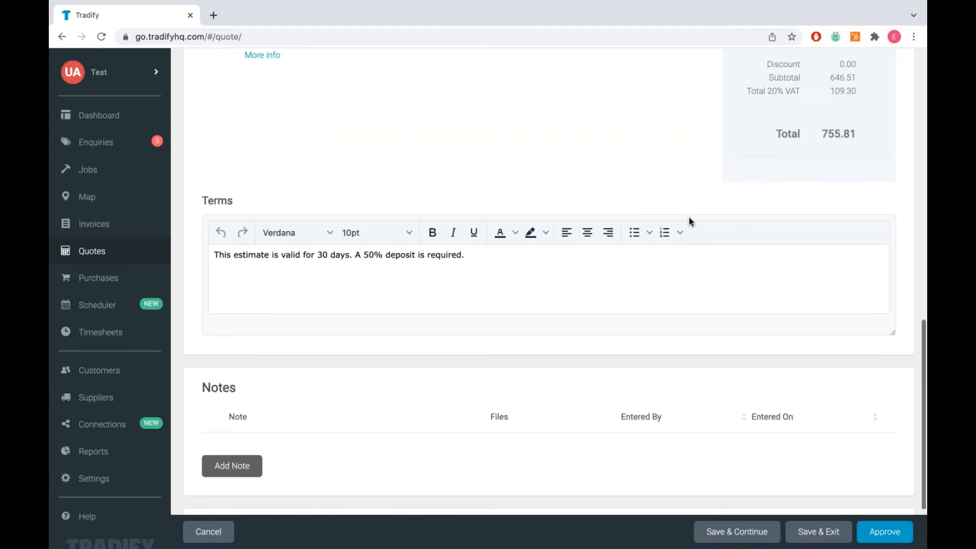
{"action": "scroll", "coordinate": [708, 270], "scroll_direction": "up", "scroll_amount": 10}
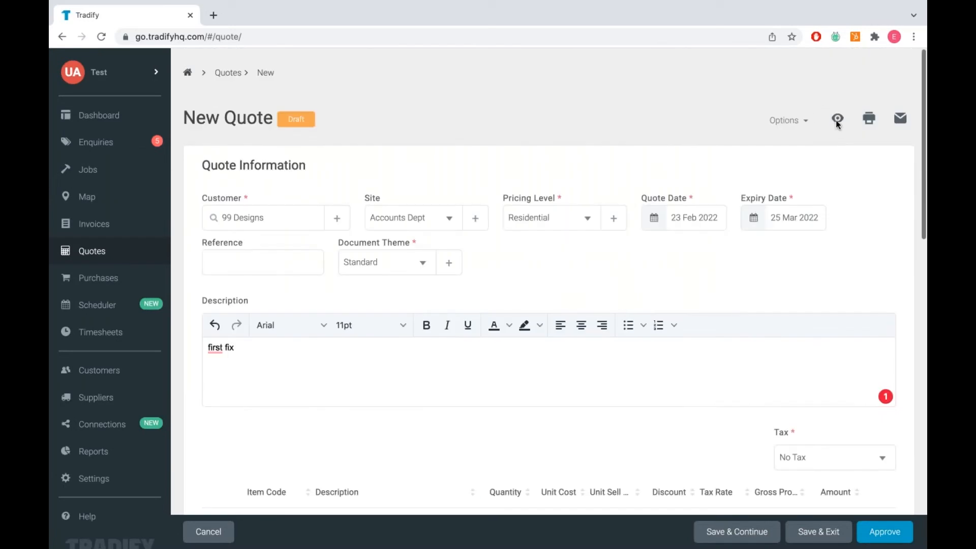
{"action": "left_click", "coordinate": [838, 121]}
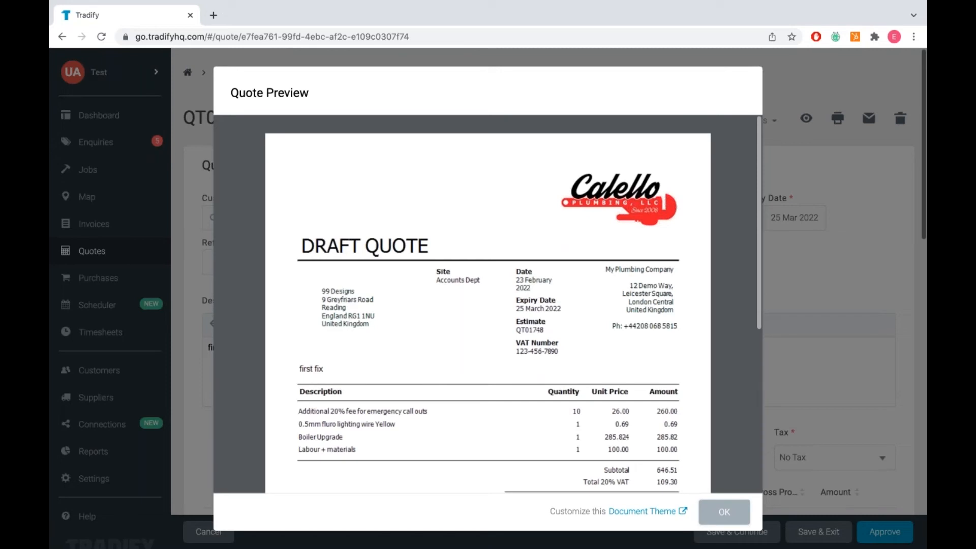
{"action": "scroll", "coordinate": [728, 255], "scroll_direction": "down", "scroll_amount": 5}
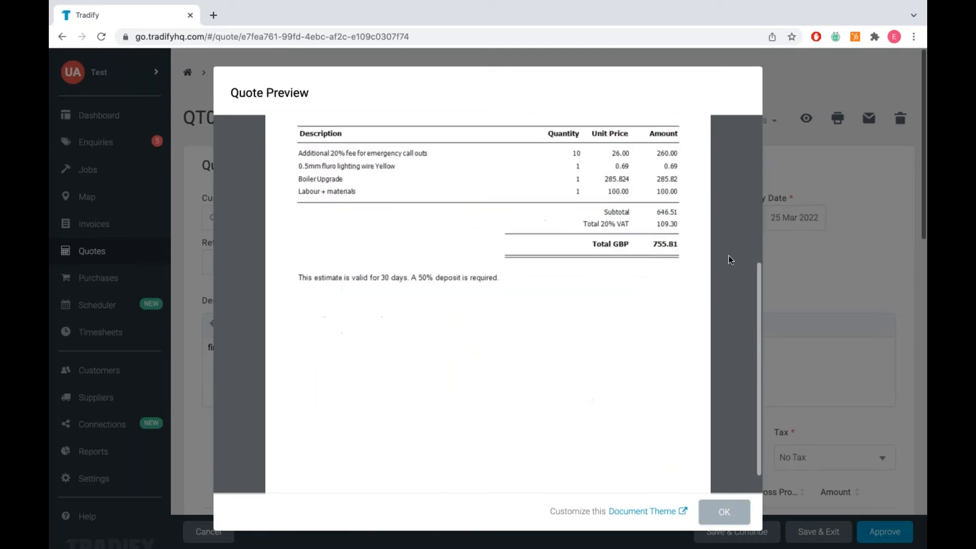
{"action": "left_click", "coordinate": [721, 510]}
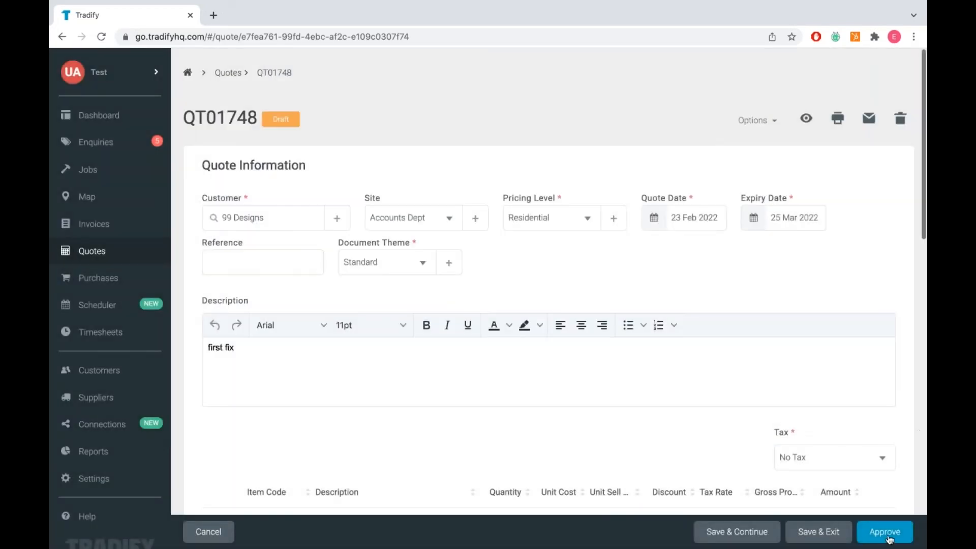
- Approve the draft quote
{"action": "left_click", "coordinate": [885, 532]}
{"action": "left_click", "coordinate": [630, 149]}
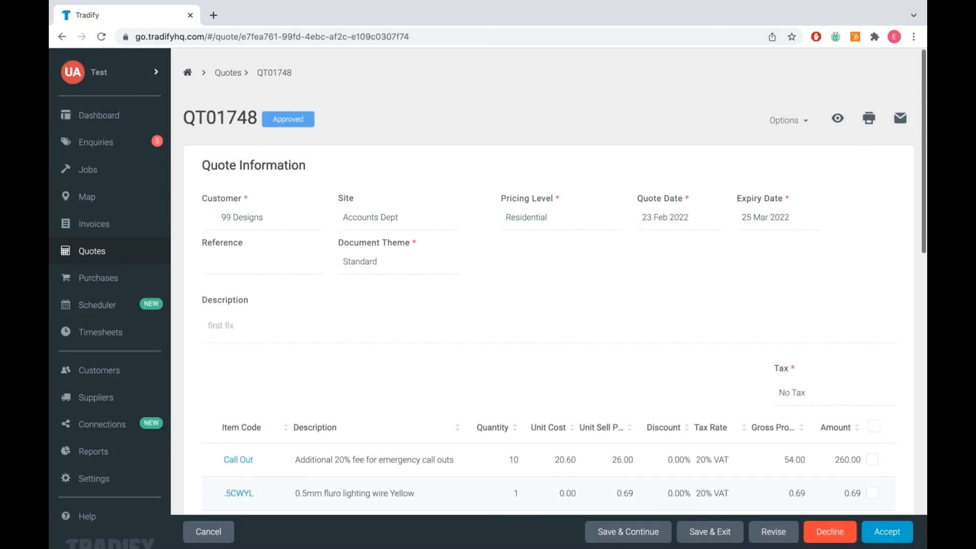
- Accept the approved 99 Designs quote and create a new job from it
{"action": "left_click", "coordinate": [887, 532]}
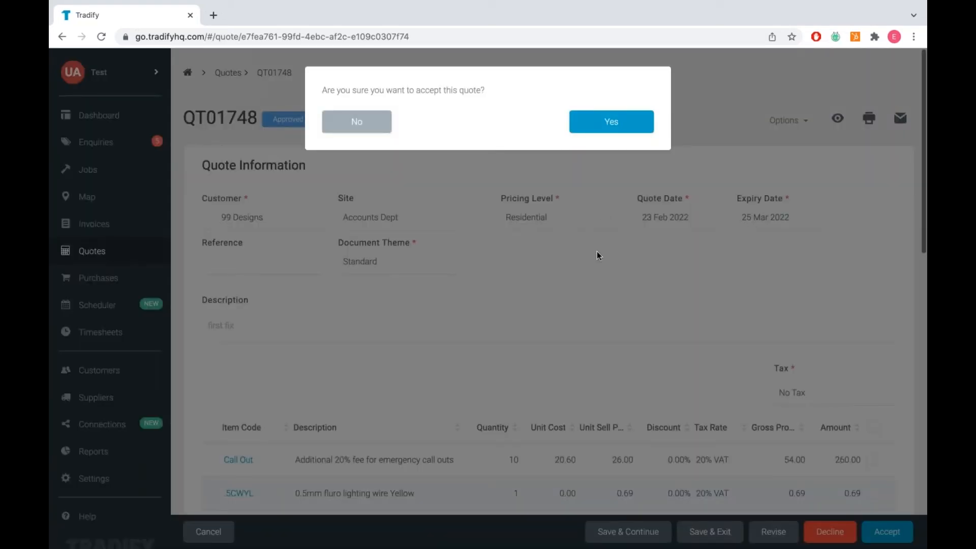
{"action": "left_click", "coordinate": [611, 122]}
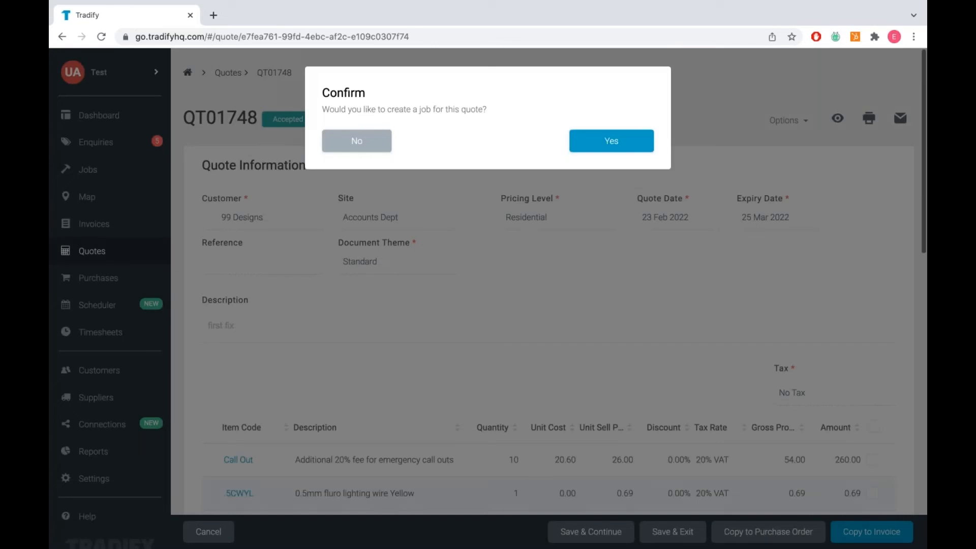
{"action": "left_click", "coordinate": [623, 145]}
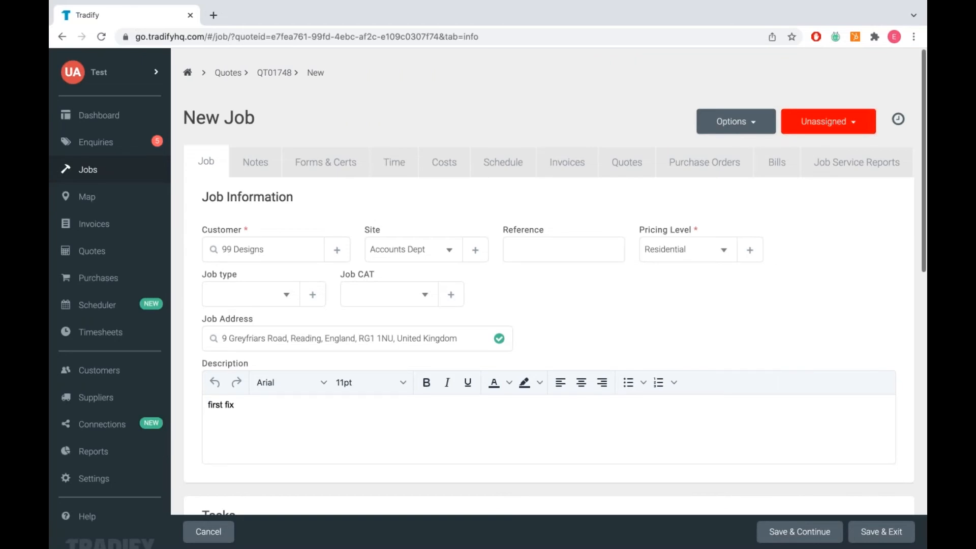
- Set the new job's status to In Progress and assign the staff member with initials EN to it
{"action": "left_click", "coordinate": [807, 123]}
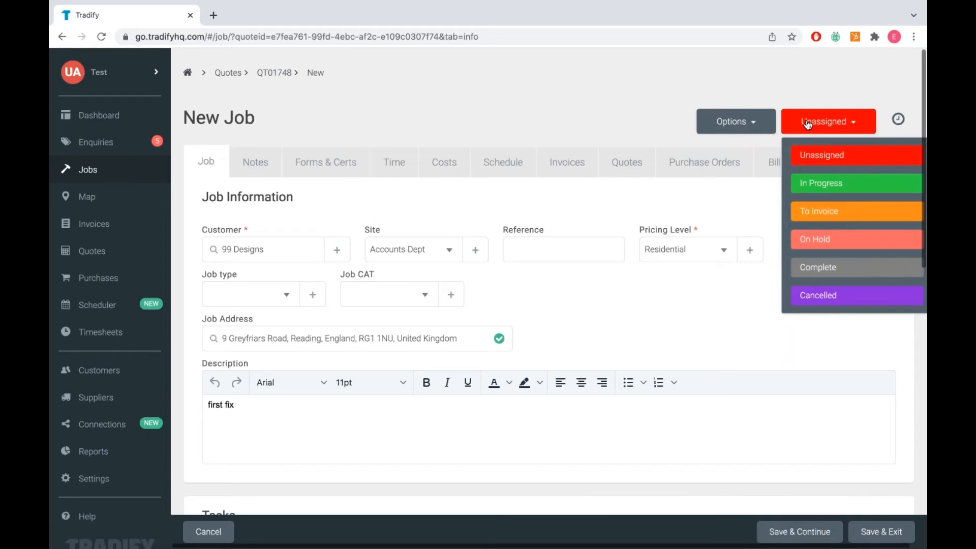
{"action": "left_click", "coordinate": [832, 182]}
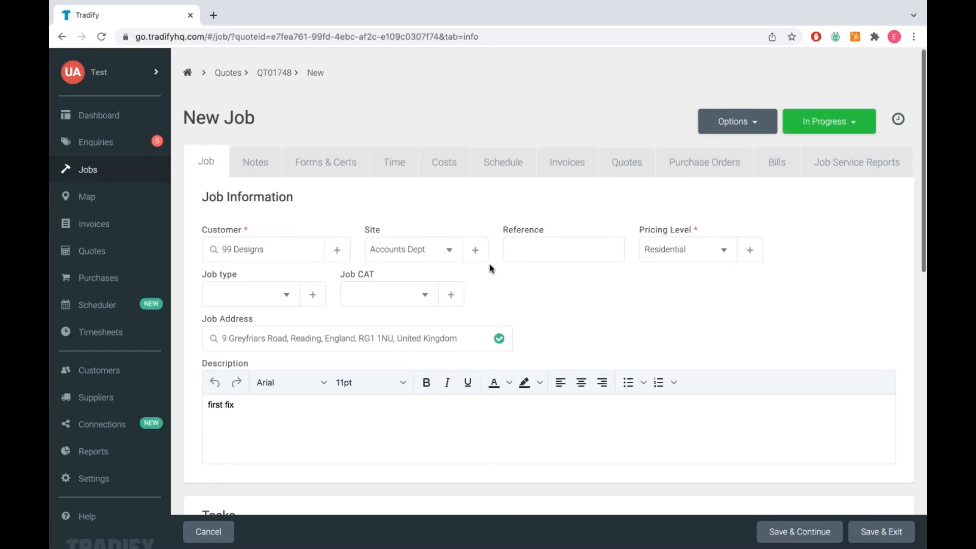
{"action": "scroll", "coordinate": [489, 268], "scroll_direction": "down", "scroll_amount": 12}
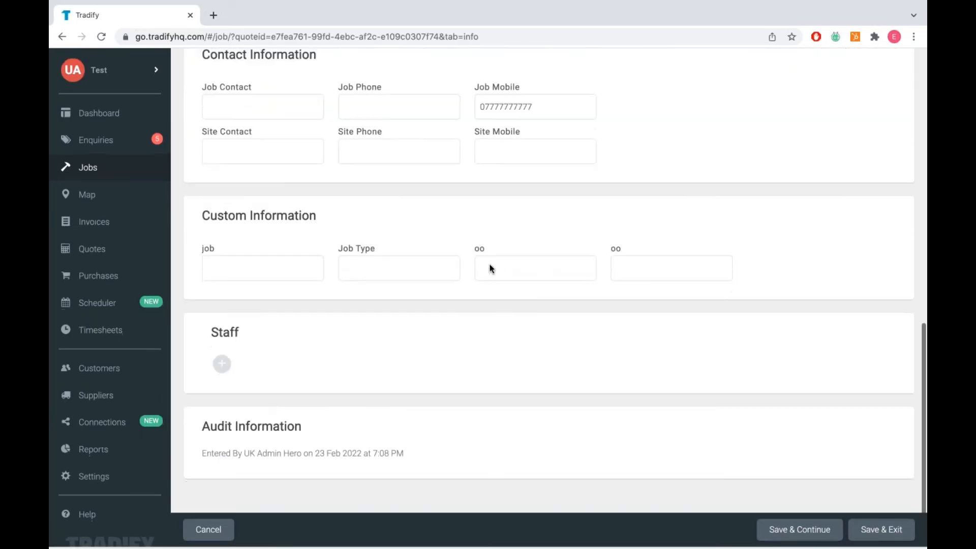
{"action": "left_click", "coordinate": [222, 366]}
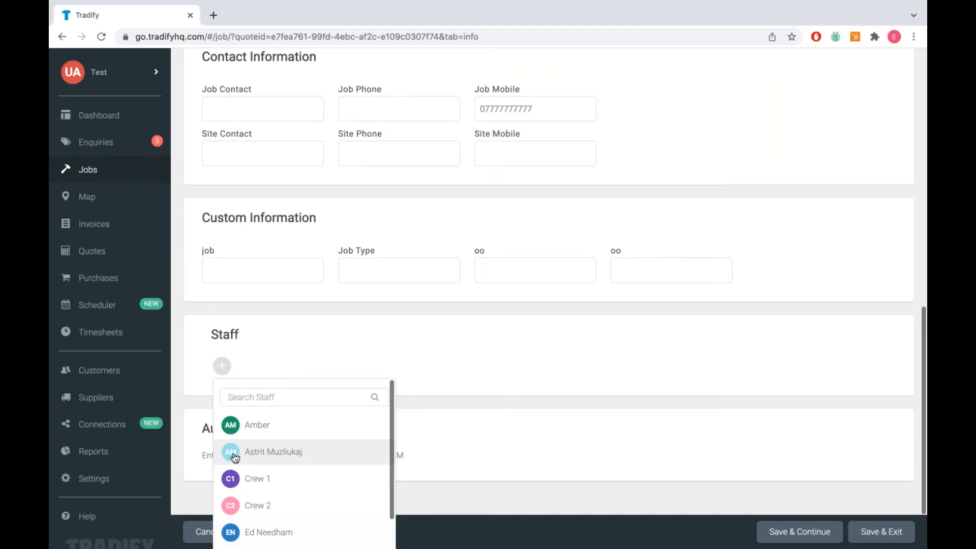
{"action": "left_click", "coordinate": [287, 534]}
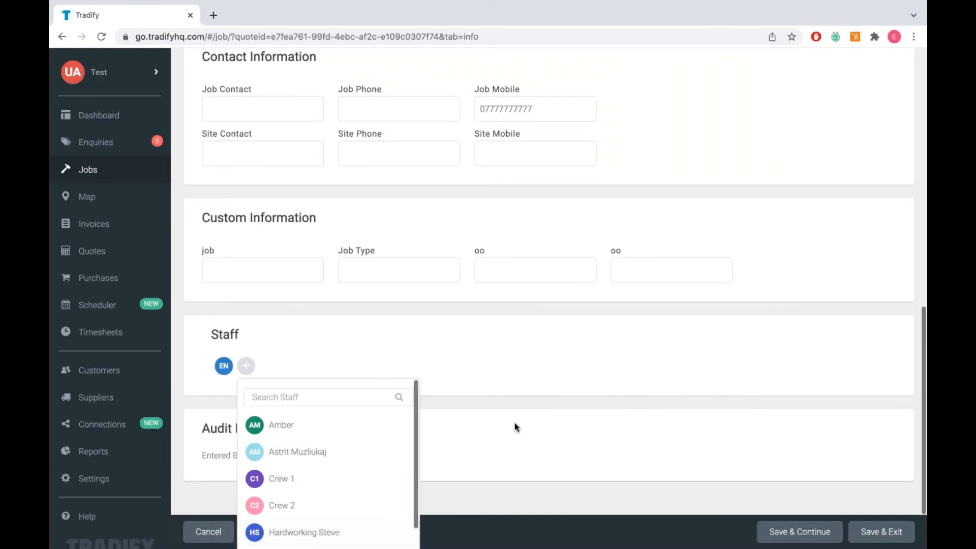
{"action": "left_click", "coordinate": [560, 430]}
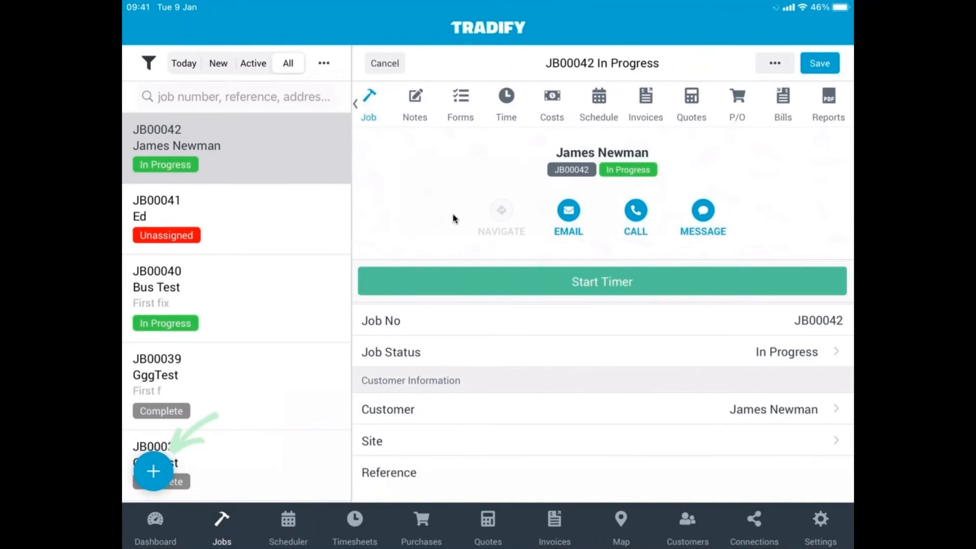
- In the Tradify tablet app, start and stop the timer on the open job and bring up its forms
{"action": "left_click", "coordinate": [597, 281]}
{"action": "left_click", "coordinate": [686, 323]}
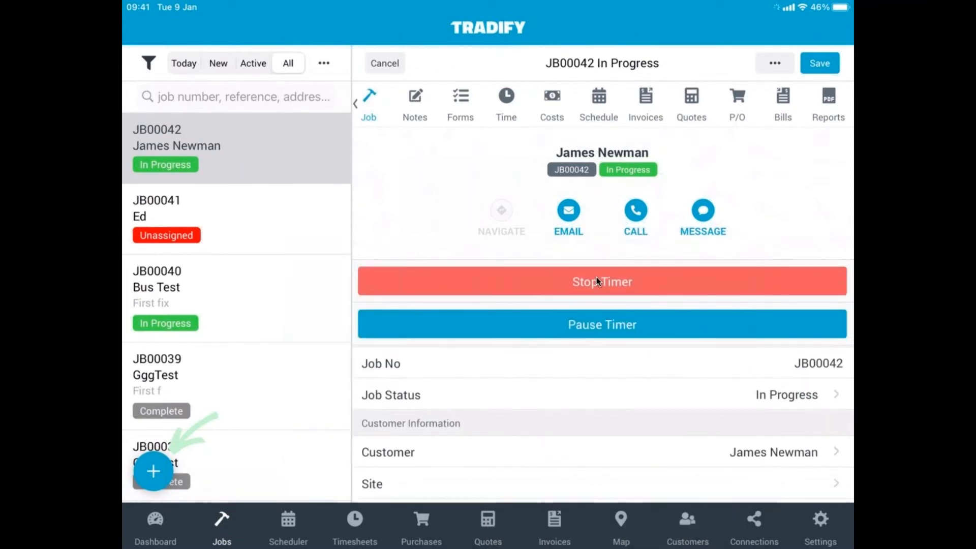
{"action": "left_click", "coordinate": [598, 281]}
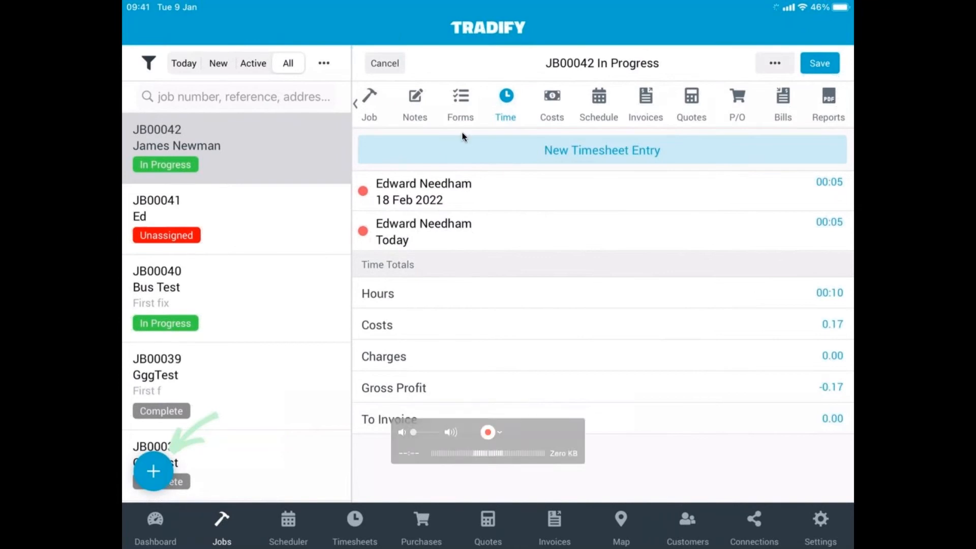
{"action": "left_click", "coordinate": [462, 110]}
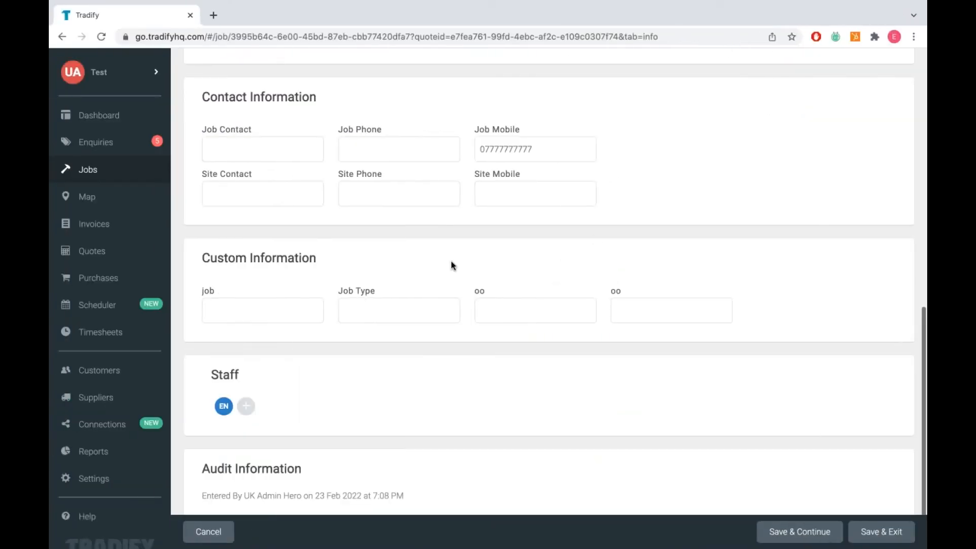
- Go back to the new 99 Designs job in the browser and open the scheduler from its schedule
{"action": "scroll", "coordinate": [451, 261], "scroll_direction": "up", "scroll_amount": 1}
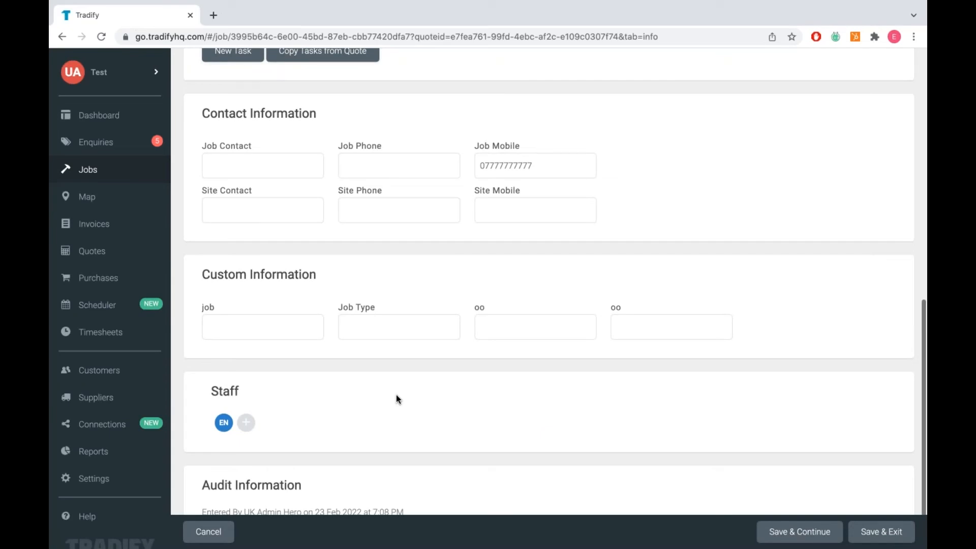
{"action": "scroll", "coordinate": [465, 309], "scroll_direction": "up", "scroll_amount": 10}
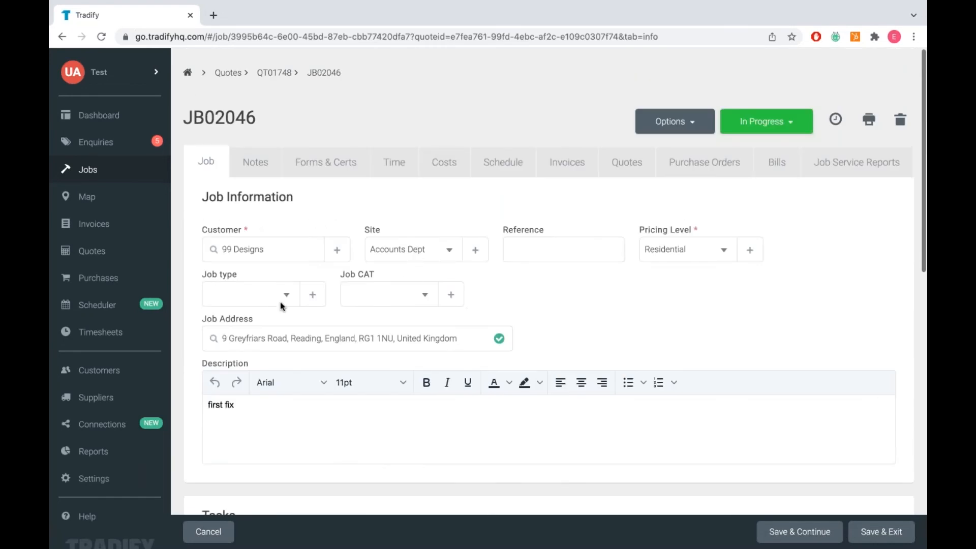
{"action": "left_click", "coordinate": [494, 159]}
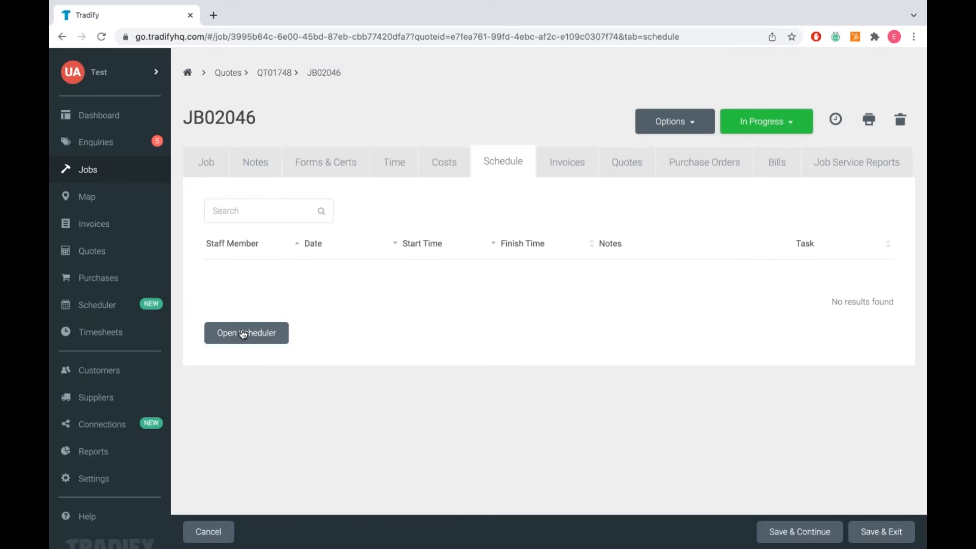
{"action": "left_click", "coordinate": [243, 335]}
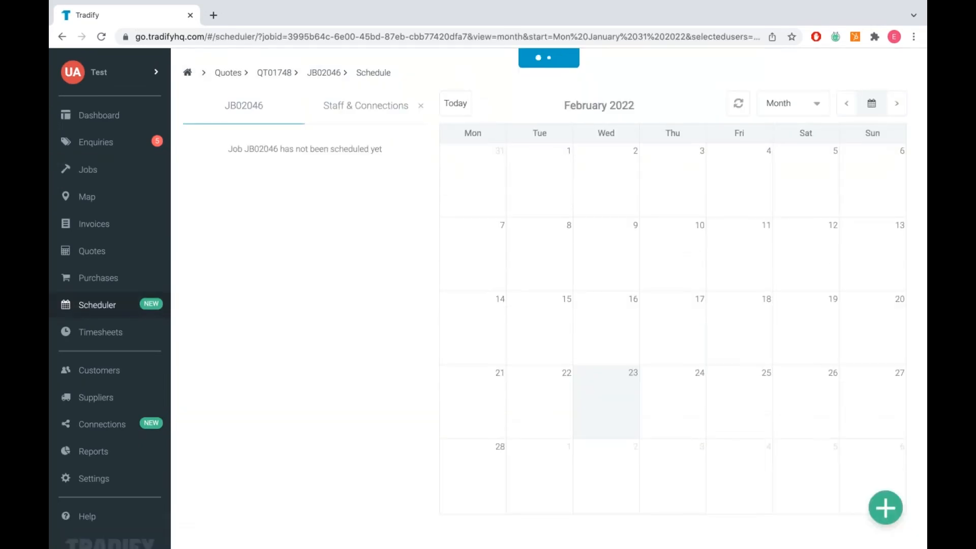
- Filter the scheduler's February 2022 calendar by staff, showing only PB Plumber and the first listed staff member
{"action": "left_click", "coordinate": [359, 109]}
{"action": "left_click", "coordinate": [323, 154]}
{"action": "left_click", "coordinate": [318, 270]}
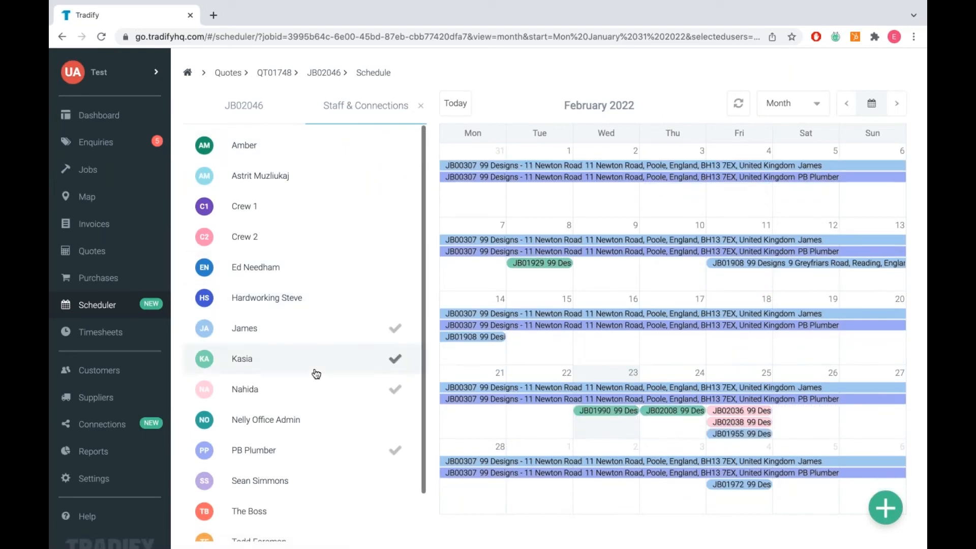
{"action": "left_click", "coordinate": [340, 333]}
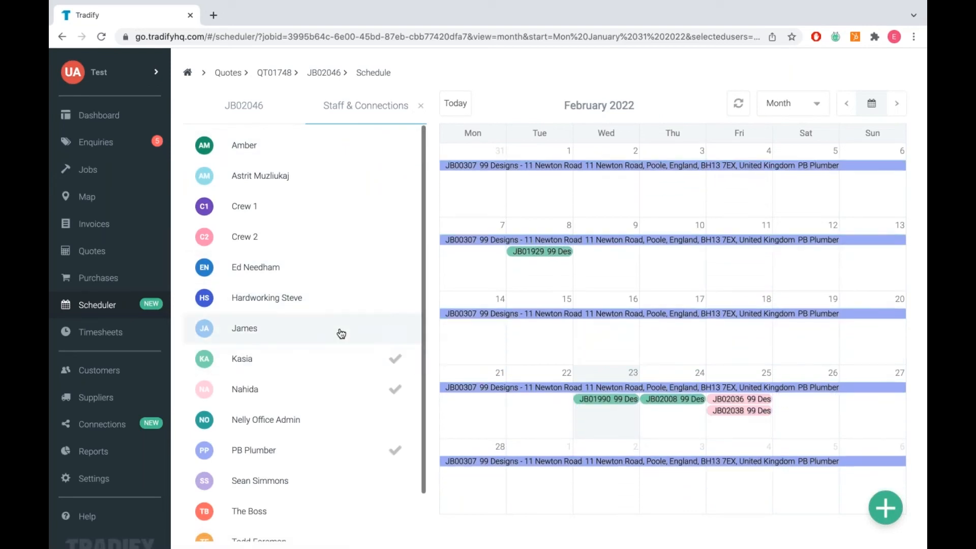
{"action": "left_click", "coordinate": [358, 362]}
{"action": "left_click", "coordinate": [381, 399]}
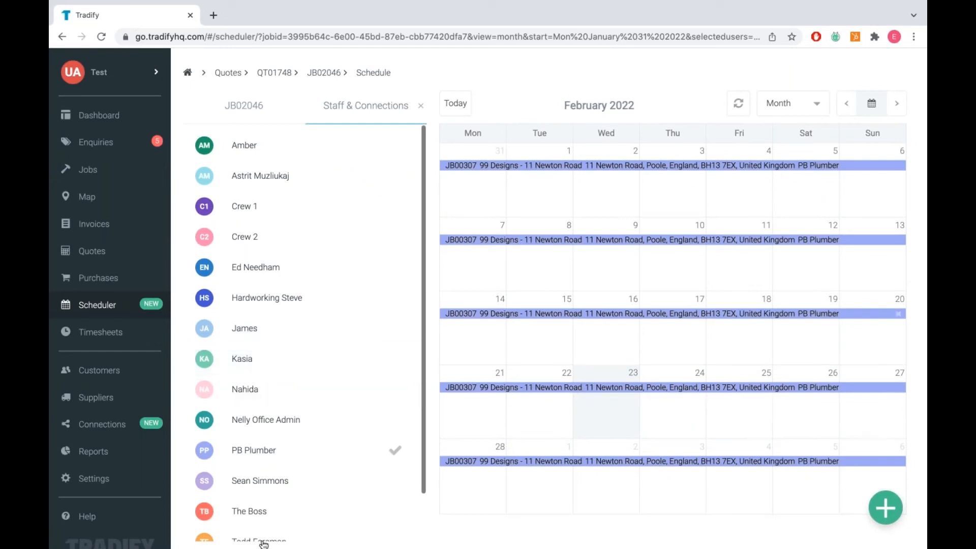
{"action": "left_click", "coordinate": [295, 153]}
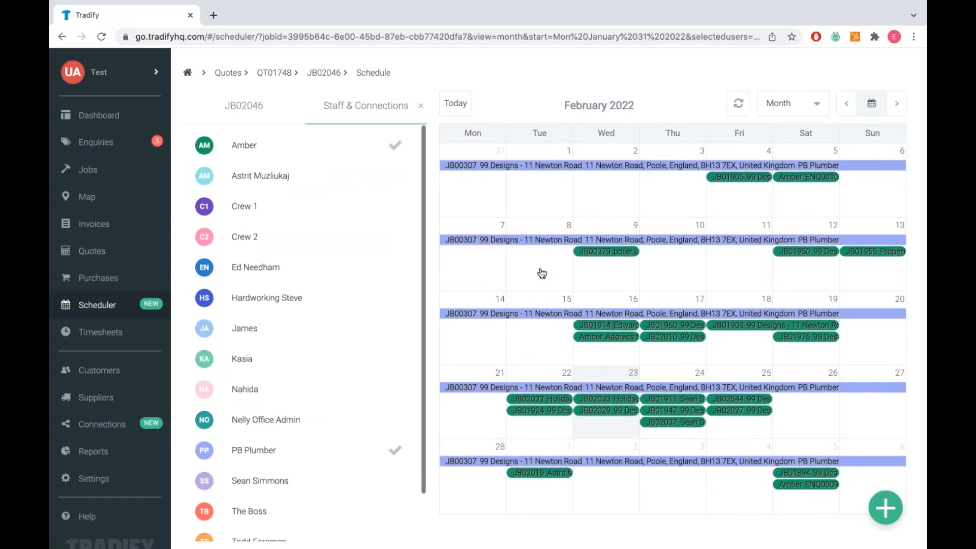
{"action": "left_click", "coordinate": [542, 274]}
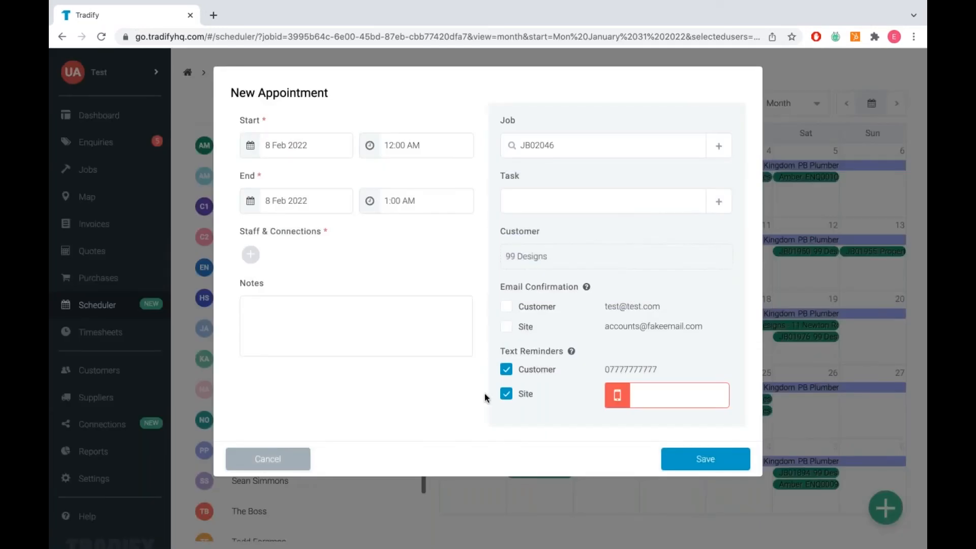
{"action": "left_click", "coordinate": [509, 308]}
{"action": "left_click", "coordinate": [507, 327]}
{"action": "left_click", "coordinate": [271, 459]}
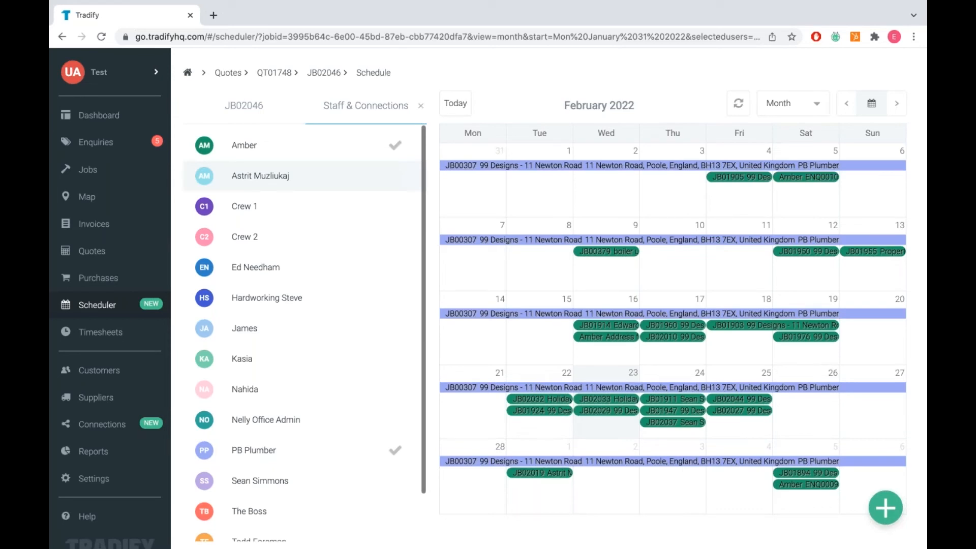
- Return to the job, copy all line items from its quote into the job's costs and review them
{"action": "left_click", "coordinate": [321, 73]}
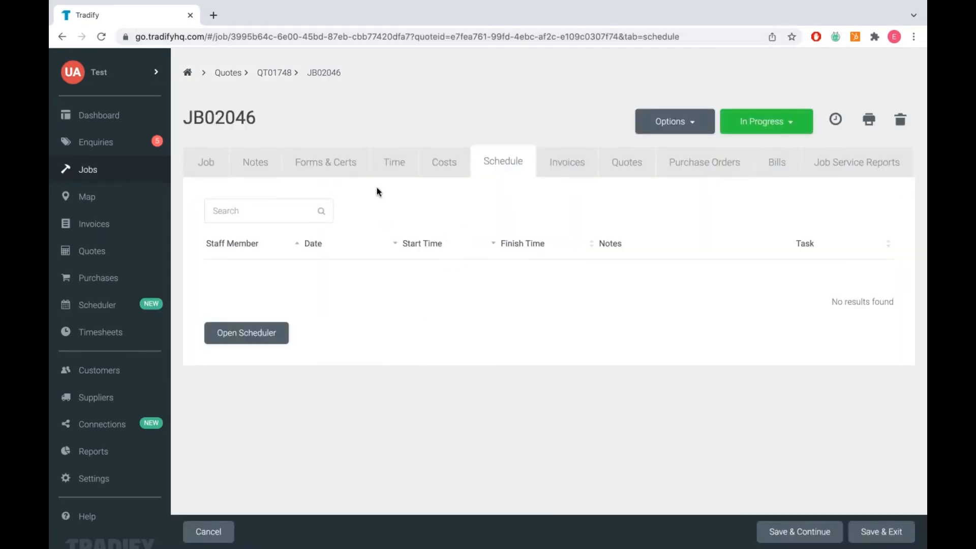
{"action": "left_click", "coordinate": [400, 168]}
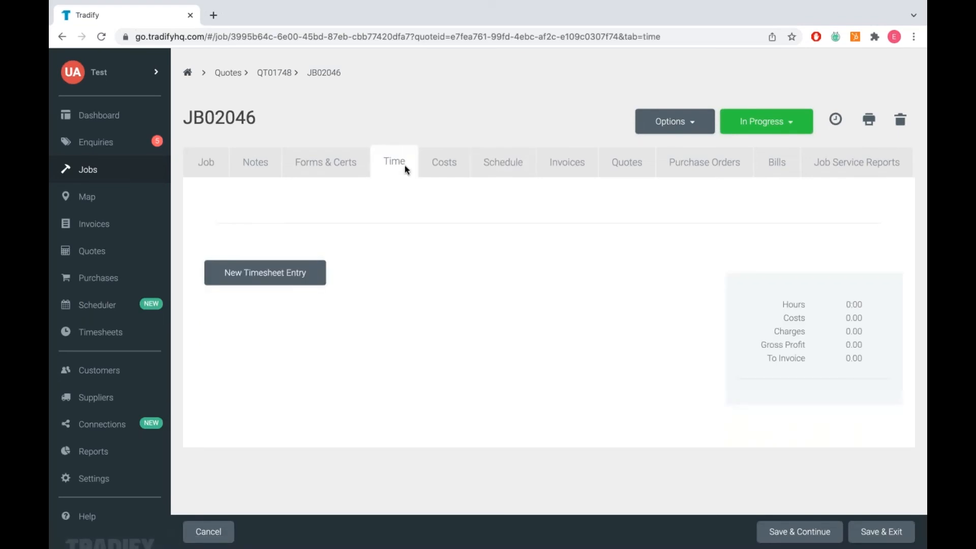
{"action": "left_click", "coordinate": [456, 174]}
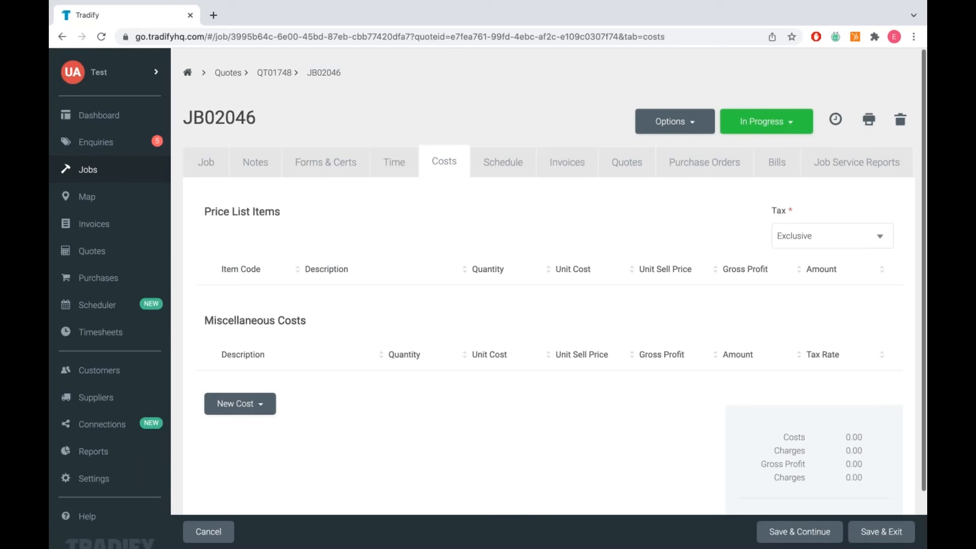
{"action": "scroll", "coordinate": [456, 299], "scroll_direction": "down", "scroll_amount": 2}
{"action": "left_click", "coordinate": [232, 340]}
{"action": "left_click", "coordinate": [252, 436]}
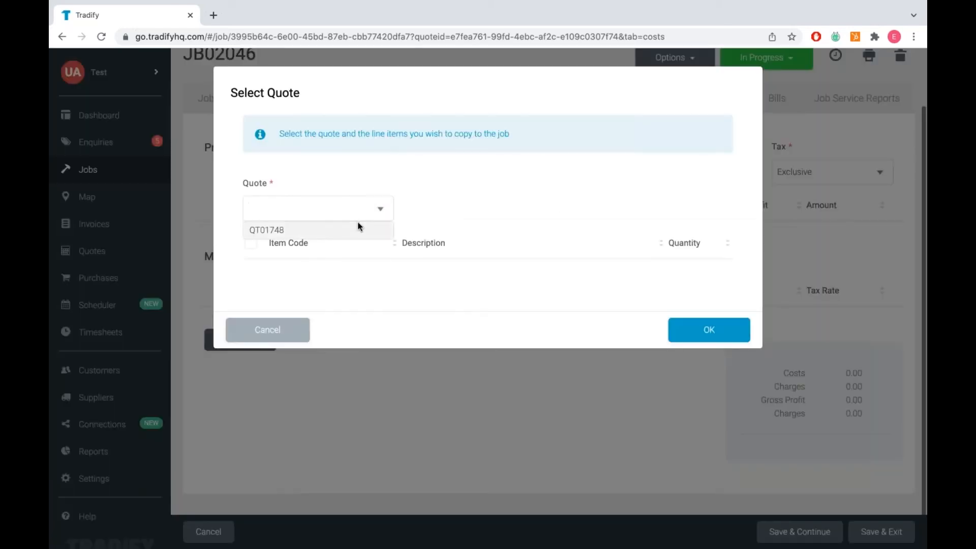
{"action": "left_click", "coordinate": [358, 230]}
{"action": "left_click", "coordinate": [690, 447]}
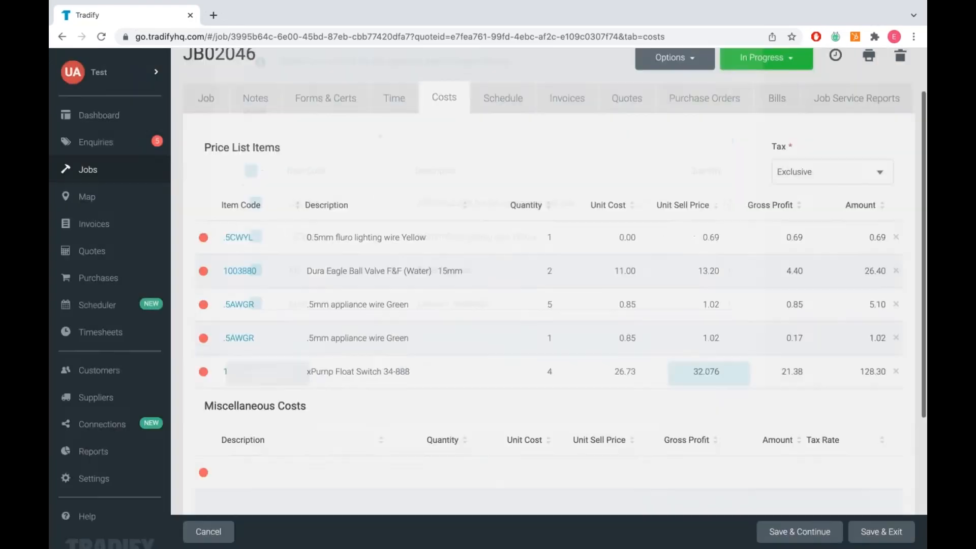
{"action": "scroll", "coordinate": [869, 428], "scroll_direction": "down", "scroll_amount": 4}
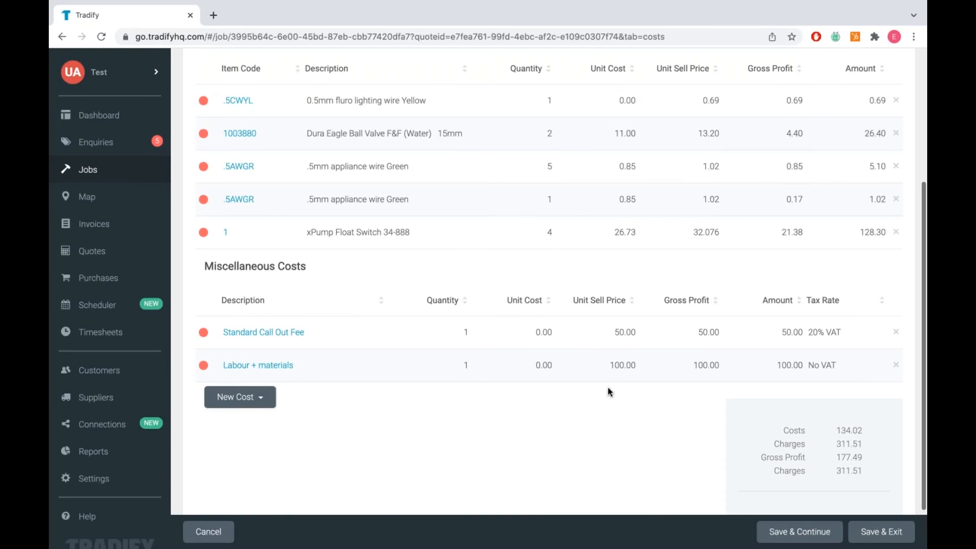
{"action": "scroll", "coordinate": [610, 391], "scroll_direction": "up", "scroll_amount": 1}
{"action": "scroll", "coordinate": [609, 391], "scroll_direction": "down", "scroll_amount": 1}
{"action": "scroll", "coordinate": [610, 391], "scroll_direction": "up", "scroll_amount": 1}
- Create a draft invoice from the job's quote, using the Percentage of quote invoice type at 50%
{"action": "scroll", "coordinate": [610, 392], "scroll_direction": "up", "scroll_amount": 4}
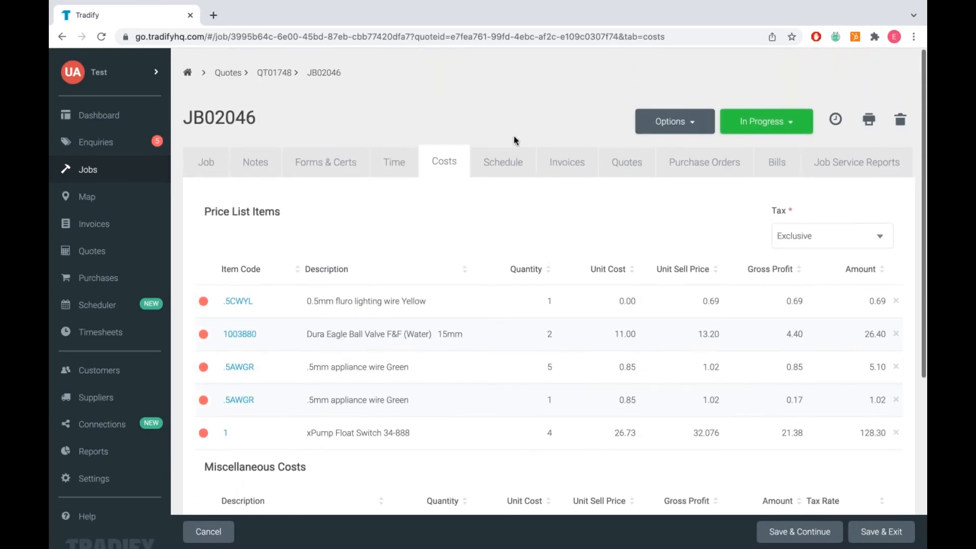
{"action": "left_click", "coordinate": [559, 168]}
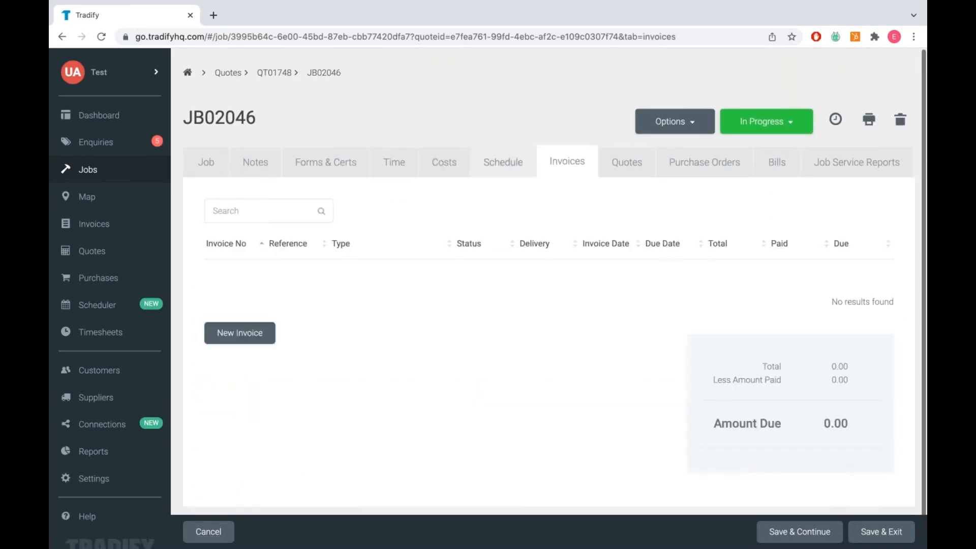
{"action": "left_click", "coordinate": [237, 341]}
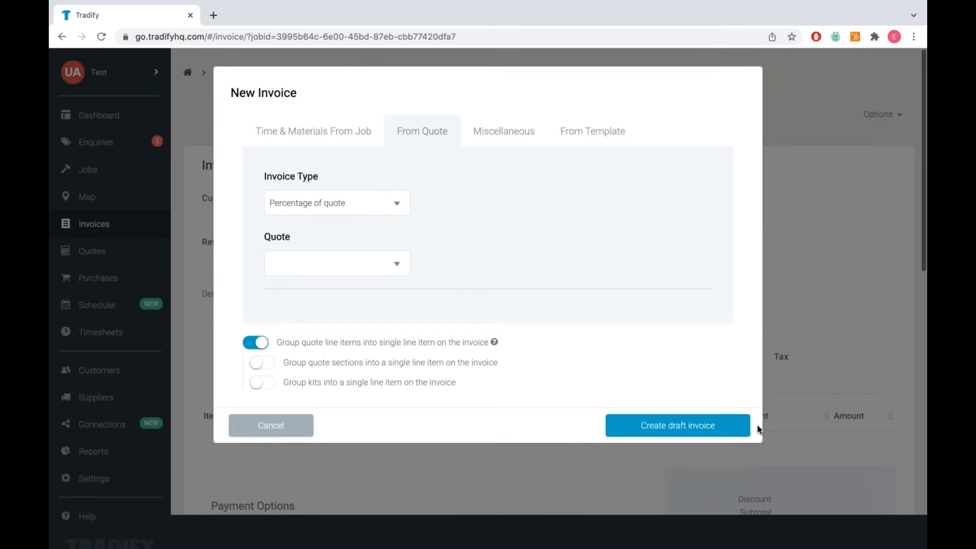
{"action": "left_click", "coordinate": [397, 205]}
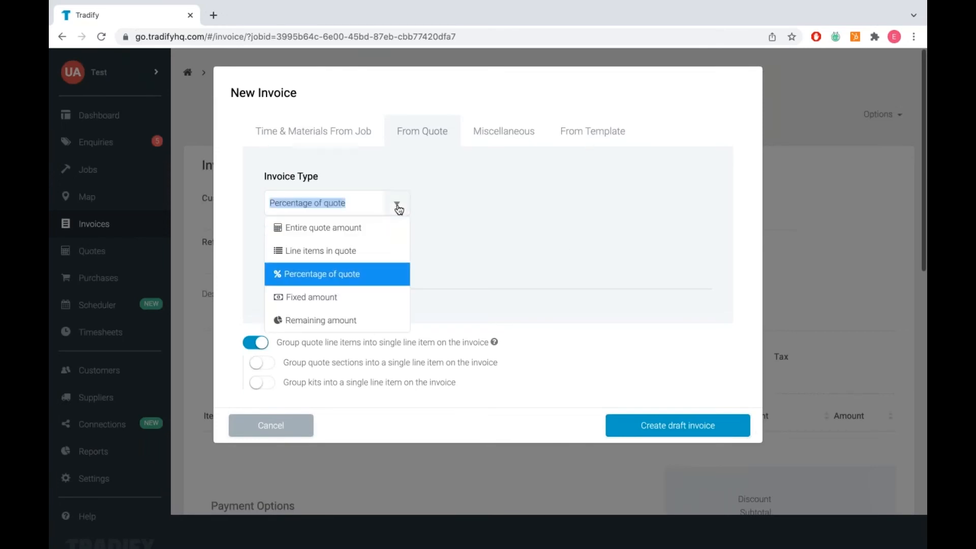
{"action": "left_click", "coordinate": [388, 273]}
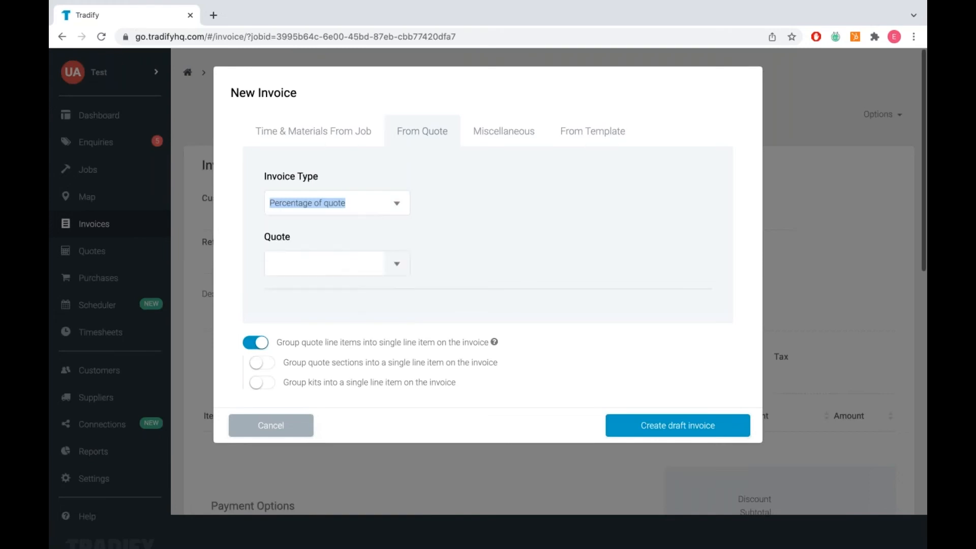
{"action": "left_click", "coordinate": [397, 265]}
{"action": "left_click", "coordinate": [342, 301]}
{"action": "left_click", "coordinate": [309, 339]}
{"action": "key", "text": "Home"}
{"action": "type", "text": "5"}
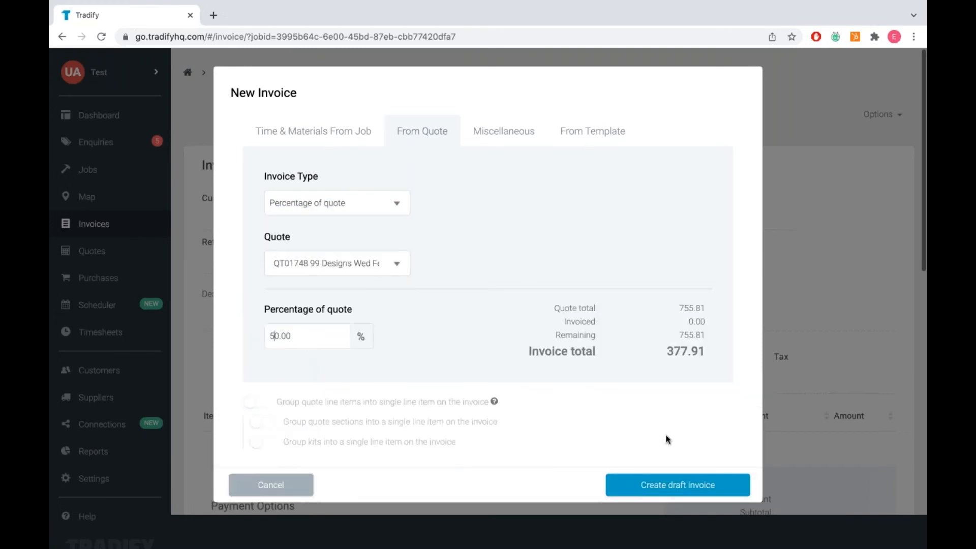
{"action": "left_click", "coordinate": [659, 491]}
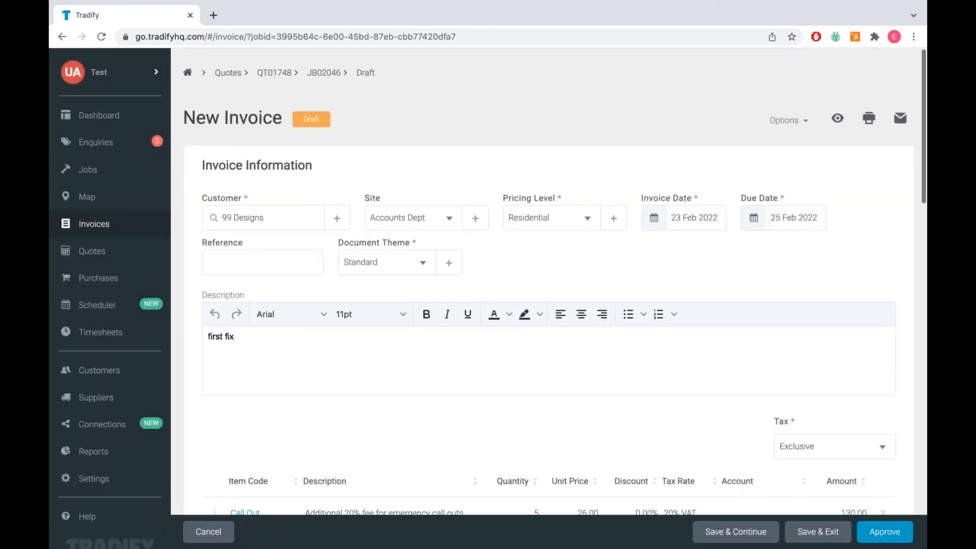
- Review the draft invoice's line items, payment options and totals, and check the invoice document in its preview
{"action": "scroll", "coordinate": [556, 283], "scroll_direction": "down", "scroll_amount": 5}
{"action": "scroll", "coordinate": [556, 282], "scroll_direction": "down", "scroll_amount": 7}
{"action": "scroll", "coordinate": [597, 428], "scroll_direction": "down", "scroll_amount": 1}
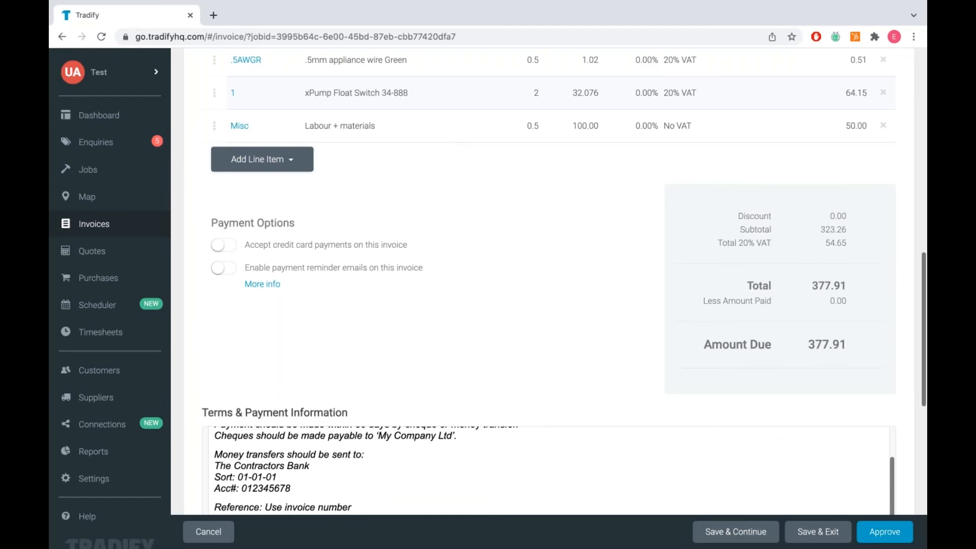
{"action": "scroll", "coordinate": [795, 126], "scroll_direction": "up", "scroll_amount": 10}
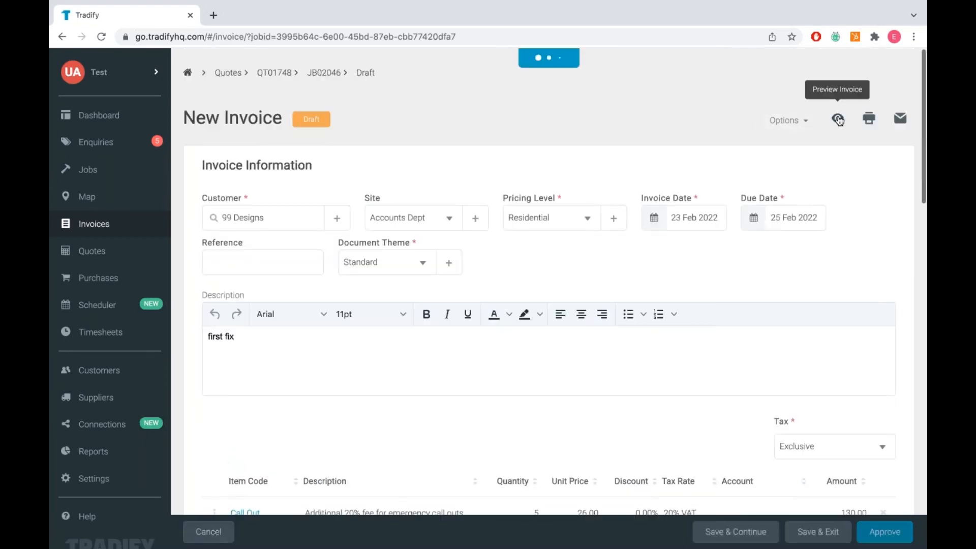
{"action": "left_click", "coordinate": [839, 121]}
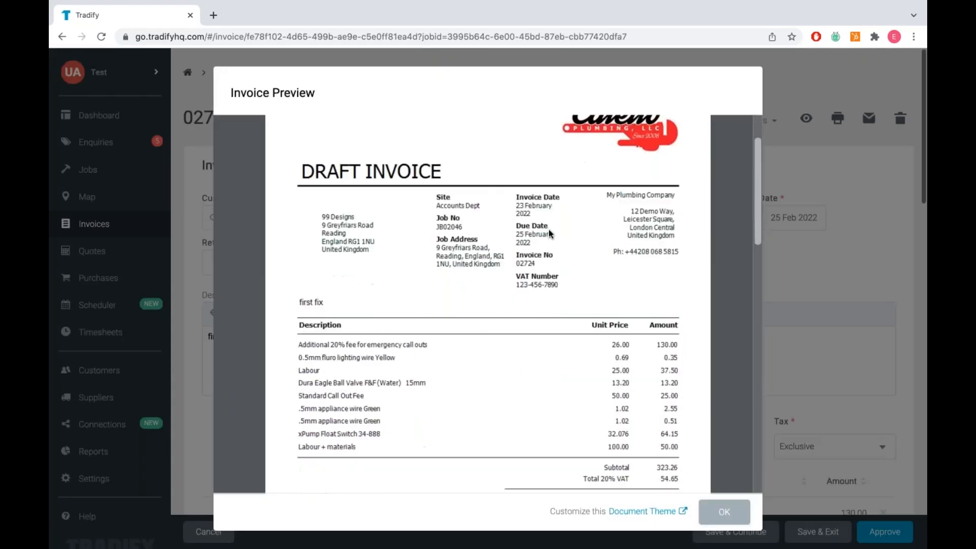
{"action": "scroll", "coordinate": [549, 231], "scroll_direction": "down", "scroll_amount": 5}
{"action": "scroll", "coordinate": [549, 231], "scroll_direction": "up", "scroll_amount": 4}
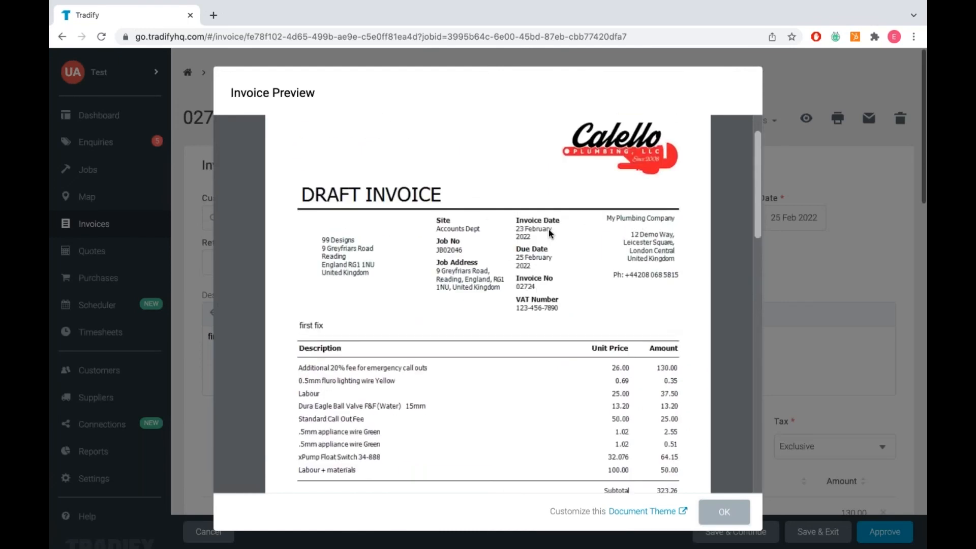
{"action": "scroll", "coordinate": [549, 233], "scroll_direction": "up", "scroll_amount": 2}
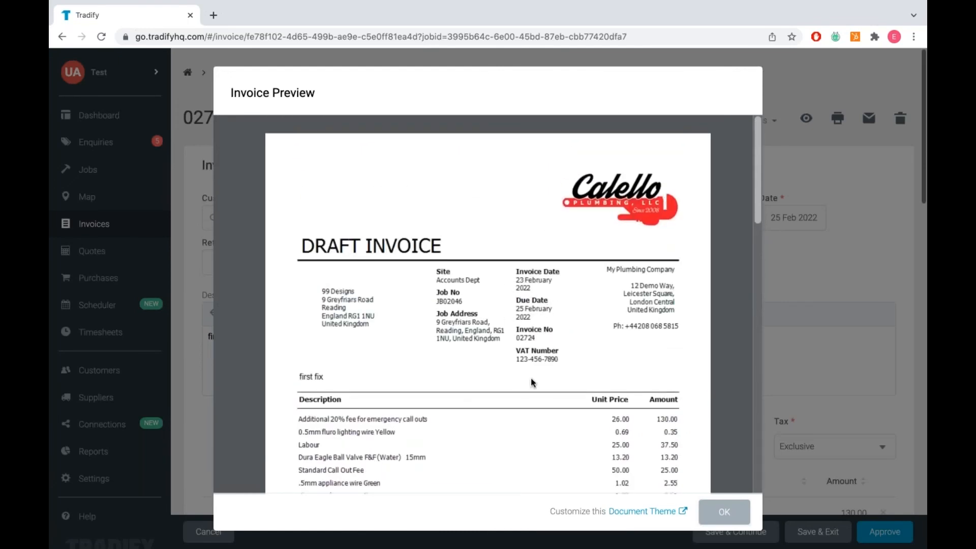
{"action": "left_click", "coordinate": [714, 517]}
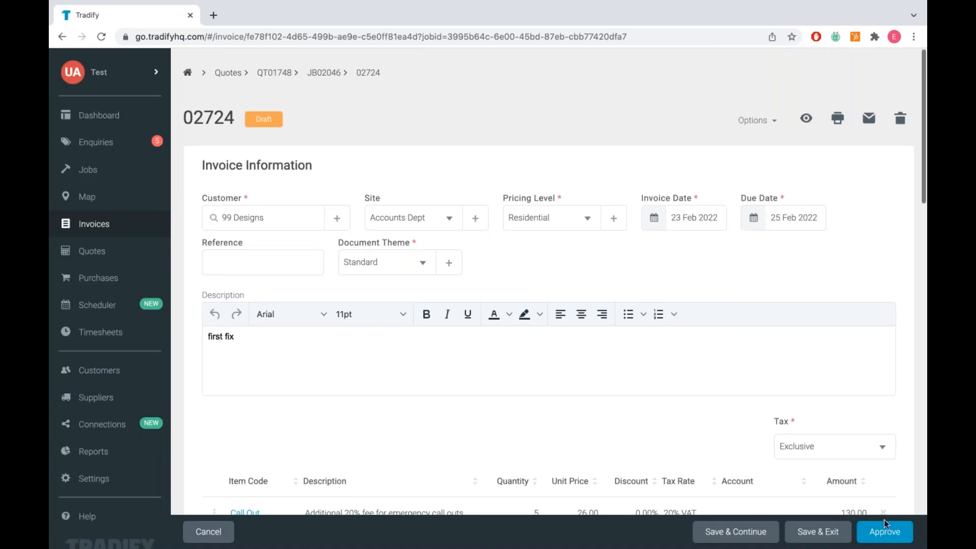
- Approve the 99 Designs draft invoice, email it to the customer, and return to job JB02046
{"action": "left_click", "coordinate": [887, 537]}
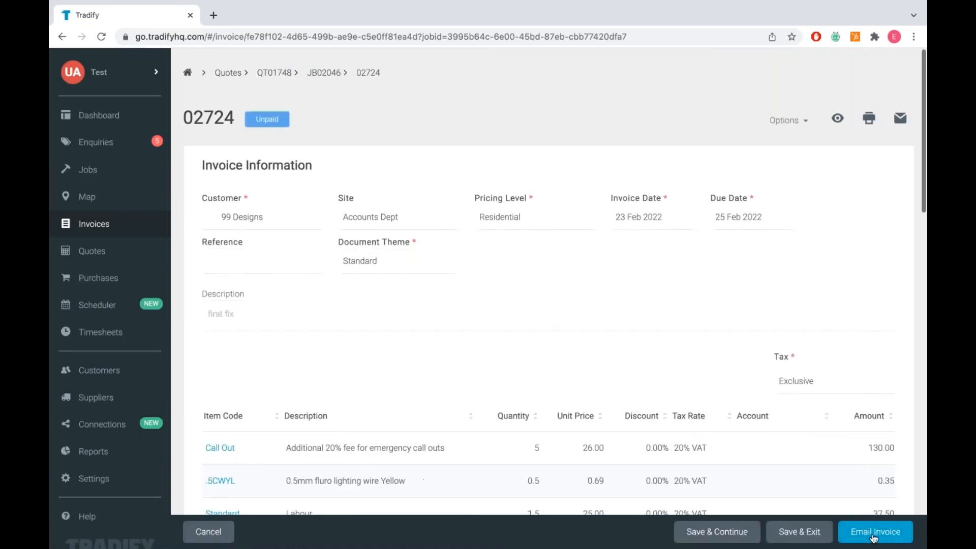
{"action": "left_click", "coordinate": [875, 538]}
{"action": "left_click", "coordinate": [702, 505]}
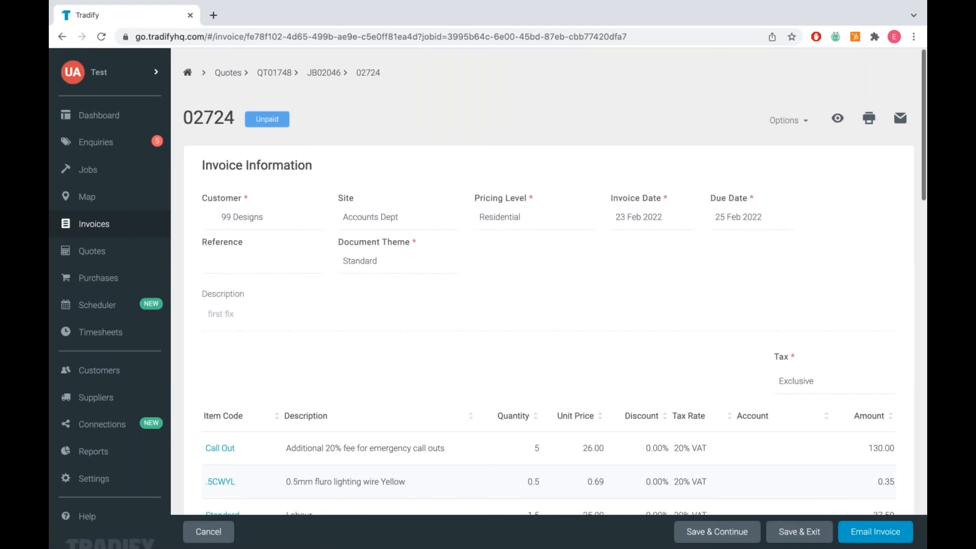
{"action": "left_click", "coordinate": [321, 78]}
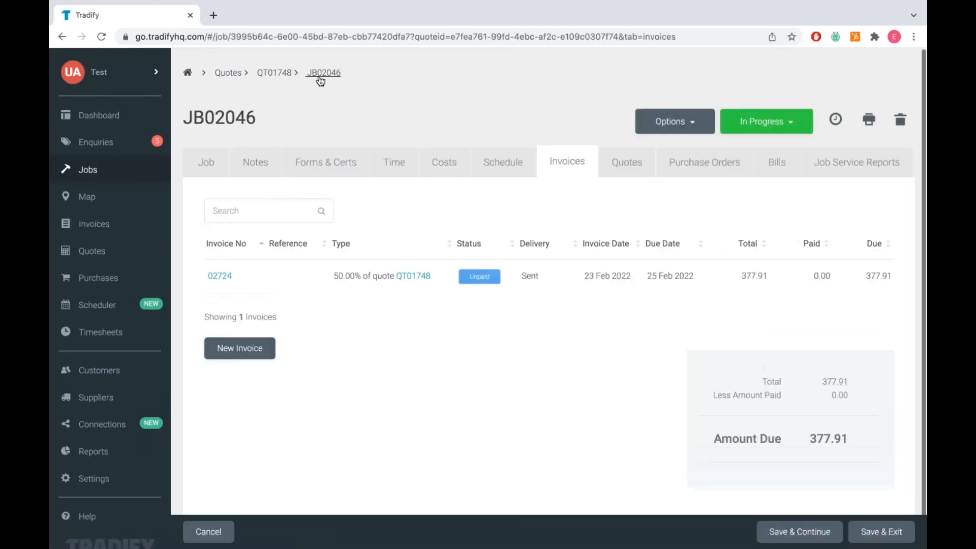
- Start another invoice for the job from its quote with the Remaining amount type, look at the available quote, and cancel it
{"action": "left_click", "coordinate": [246, 353]}
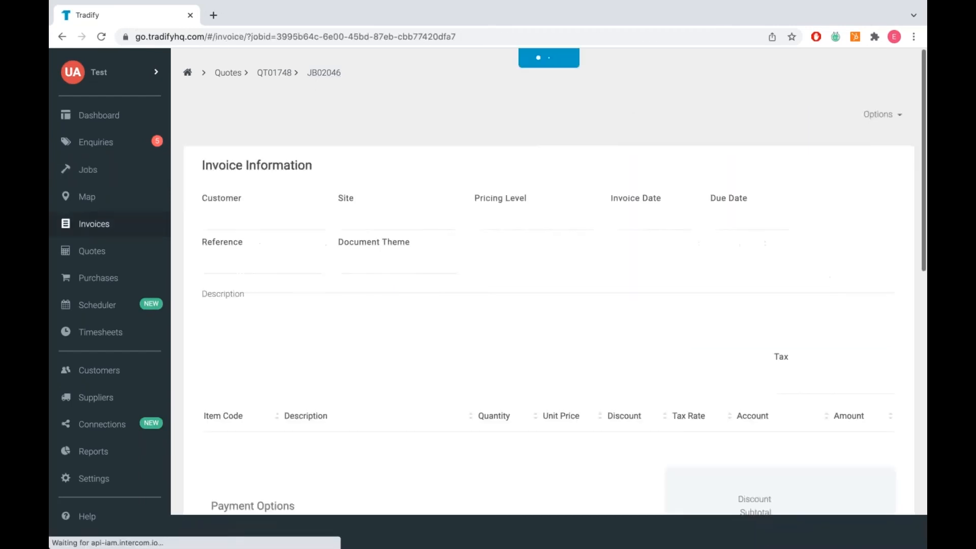
{"action": "left_click", "coordinate": [399, 203]}
{"action": "left_click", "coordinate": [306, 322]}
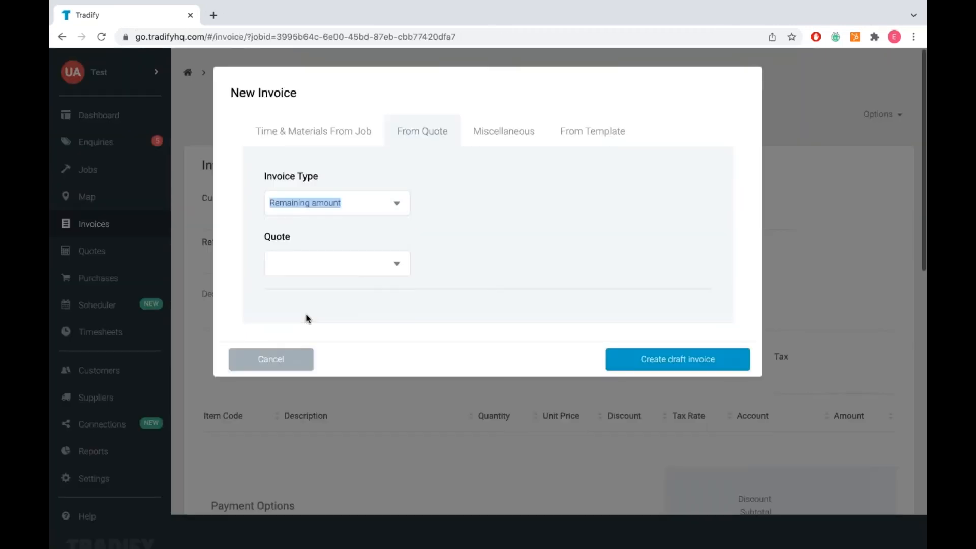
{"action": "left_click", "coordinate": [393, 264]}
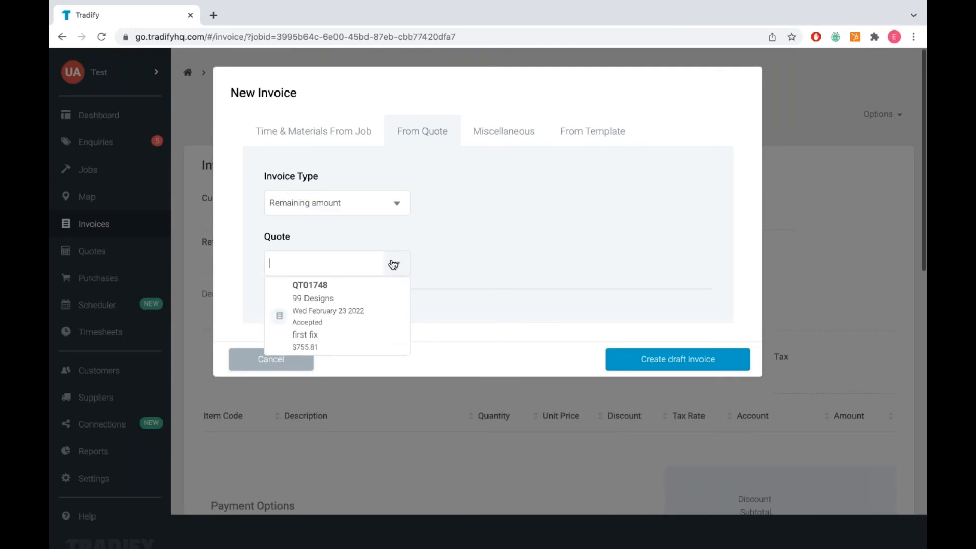
{"action": "left_click", "coordinate": [557, 269]}
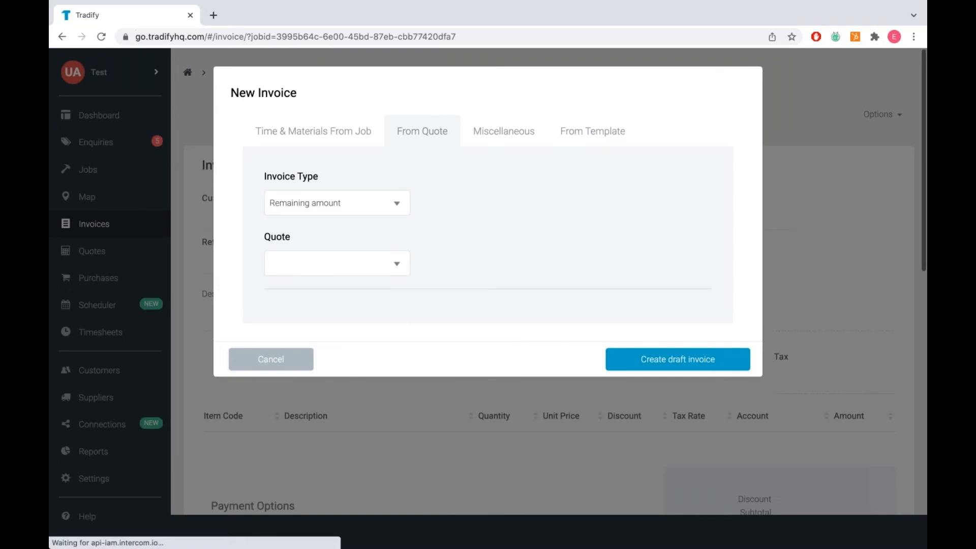
{"action": "left_click", "coordinate": [271, 359]}
- Open the list of all invoices, show the paid ones and select every invoice listed
{"action": "left_click", "coordinate": [90, 234]}
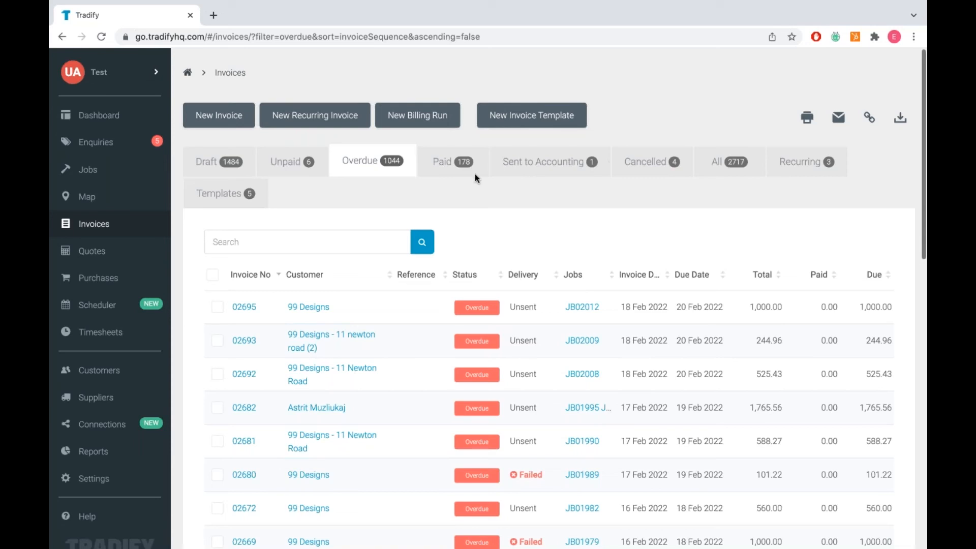
{"action": "left_click", "coordinate": [456, 163]}
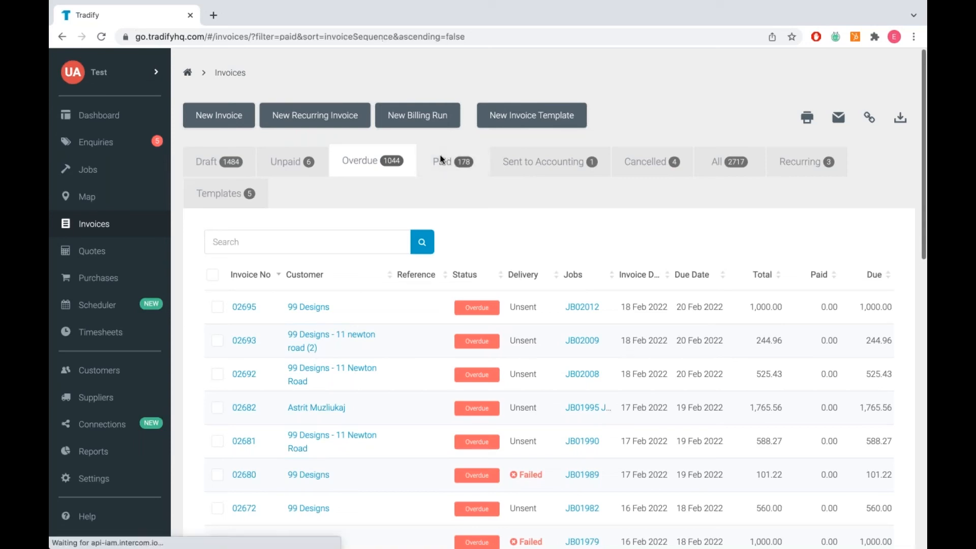
{"action": "left_click", "coordinate": [212, 274]}
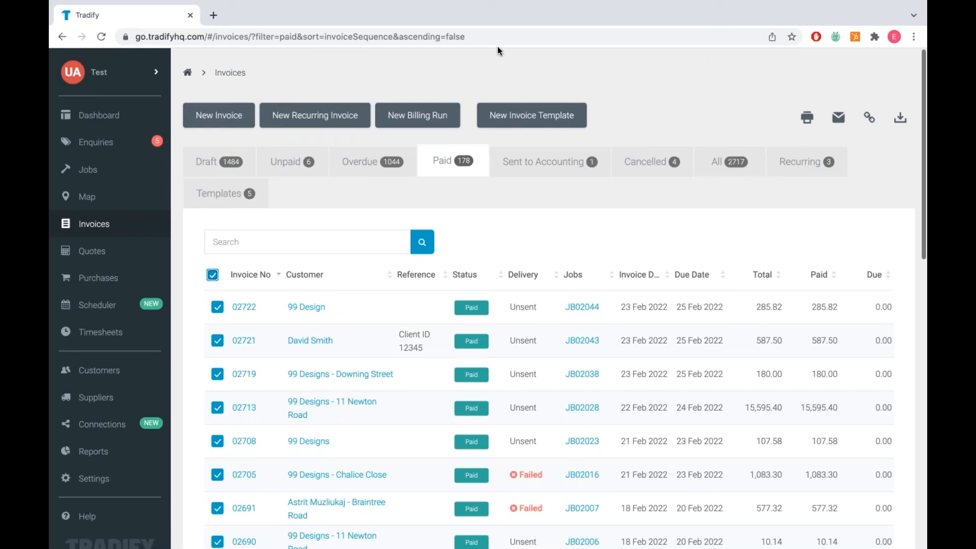
- Start a billing run with jobs JB02046 and JB02045 and examine its Invoice by Customer options
{"action": "left_click", "coordinate": [403, 120]}
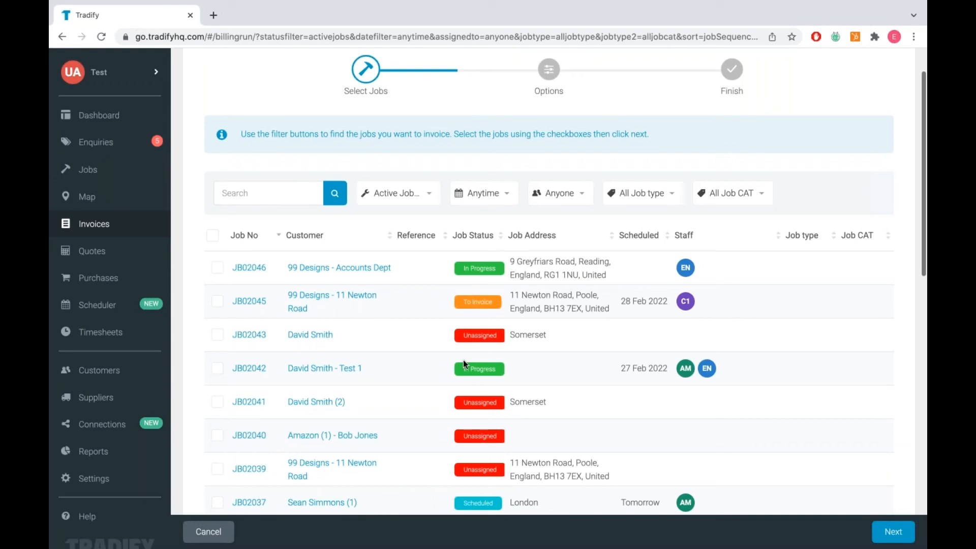
{"action": "scroll", "coordinate": [463, 365], "scroll_direction": "down", "scroll_amount": 1}
{"action": "scroll", "coordinate": [464, 365], "scroll_direction": "up", "scroll_amount": 1}
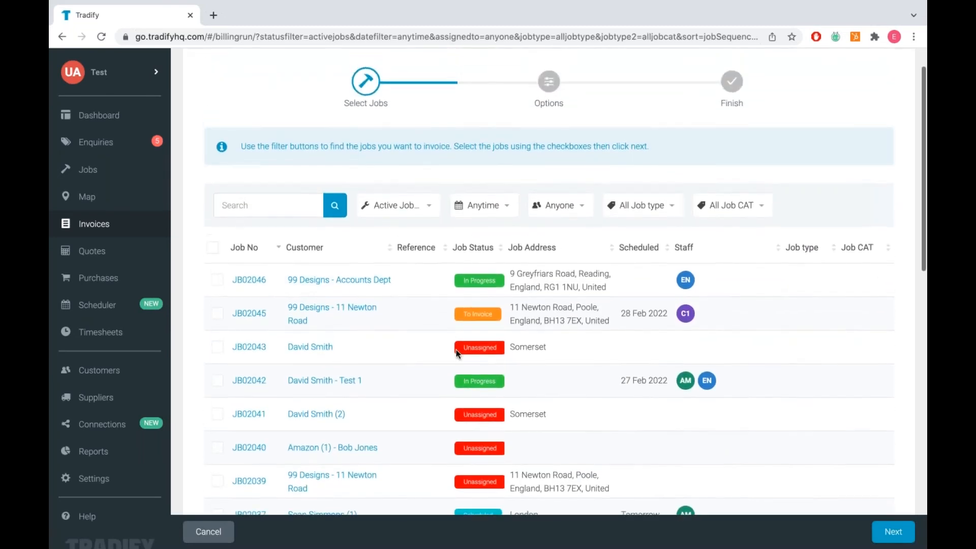
{"action": "left_click", "coordinate": [217, 279]}
{"action": "left_click", "coordinate": [217, 313]}
{"action": "left_click", "coordinate": [893, 532]}
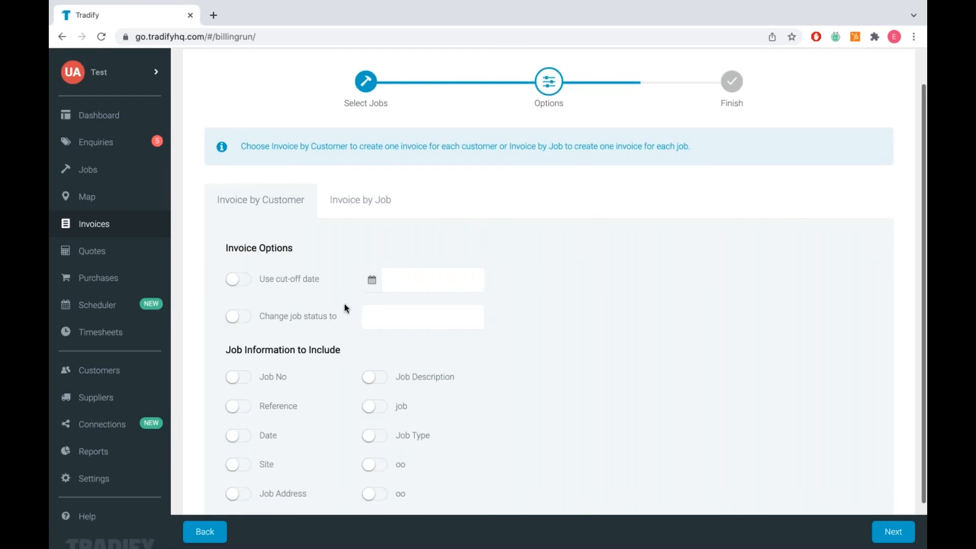
{"action": "scroll", "coordinate": [343, 304], "scroll_direction": "down", "scroll_amount": 1}
{"action": "left_click", "coordinate": [346, 161]}
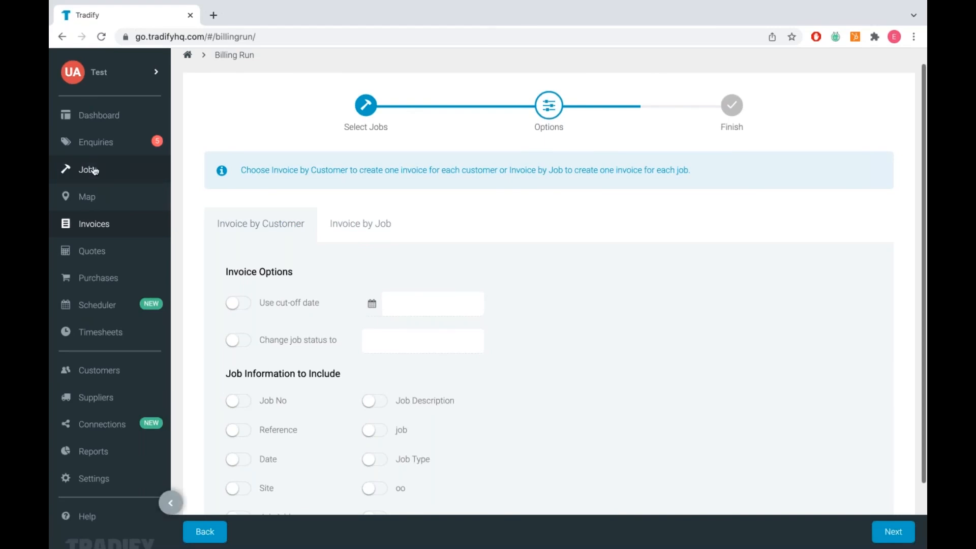
- Open the jobs list and filter it by To Invoice status, trying the EICR job type and then New fitting
{"action": "left_click", "coordinate": [93, 169]}
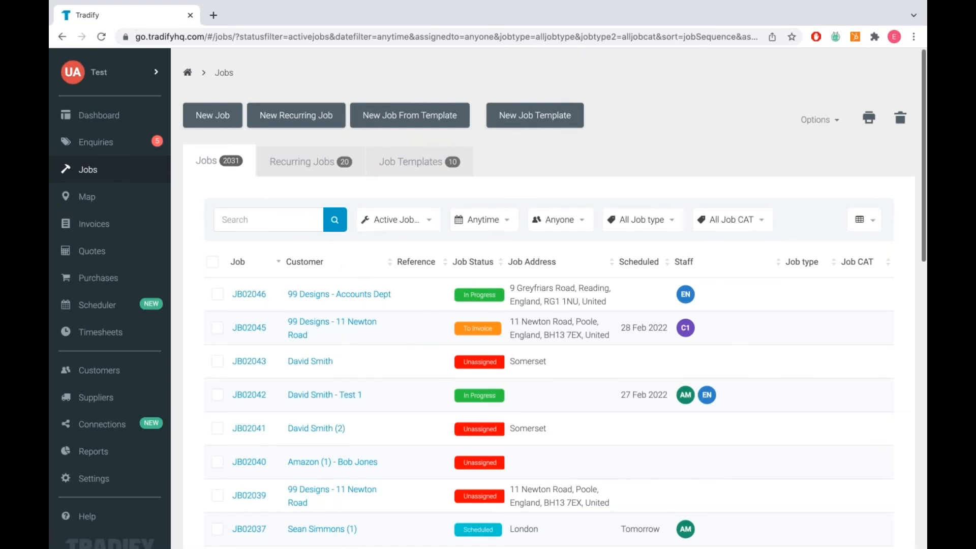
{"action": "left_click", "coordinate": [417, 225]}
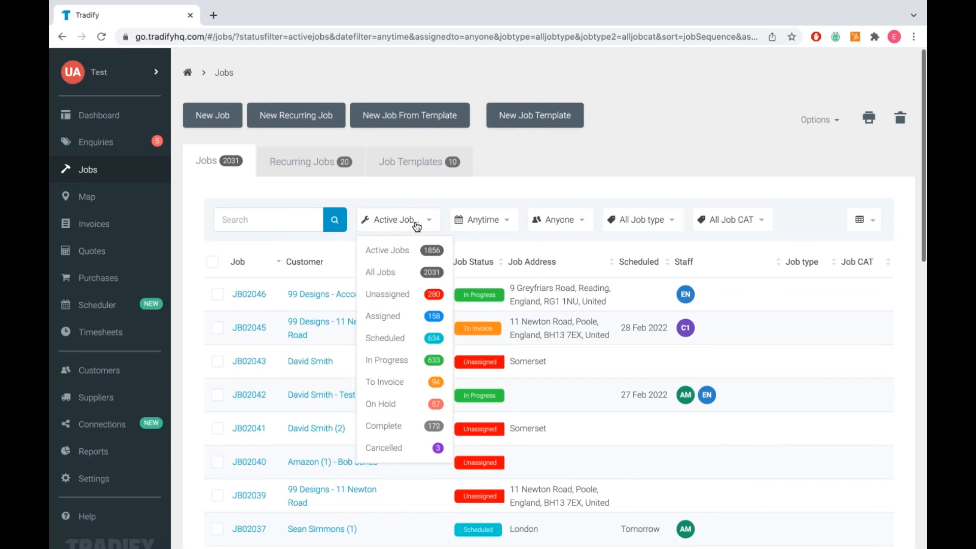
{"action": "left_click", "coordinate": [405, 383]}
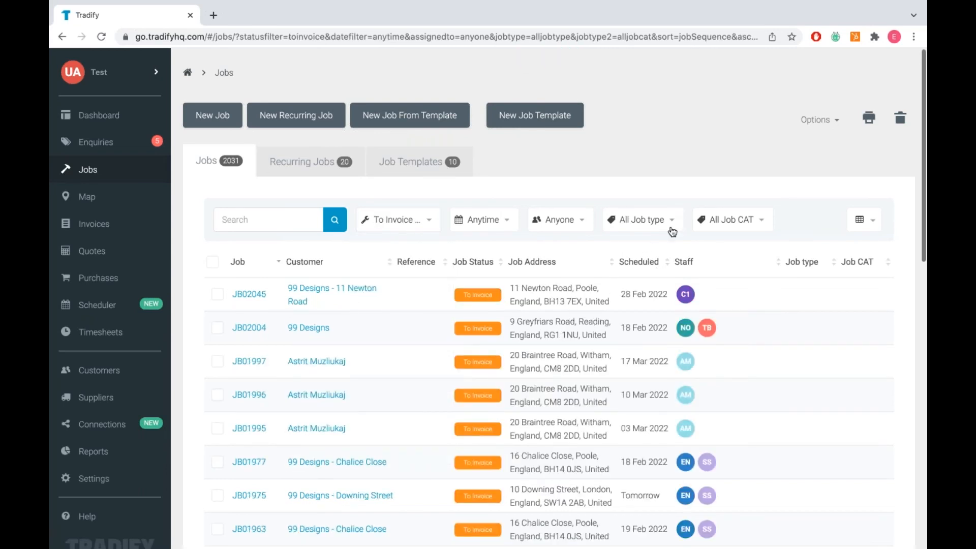
{"action": "left_click", "coordinate": [656, 222]}
{"action": "left_click", "coordinate": [645, 339]}
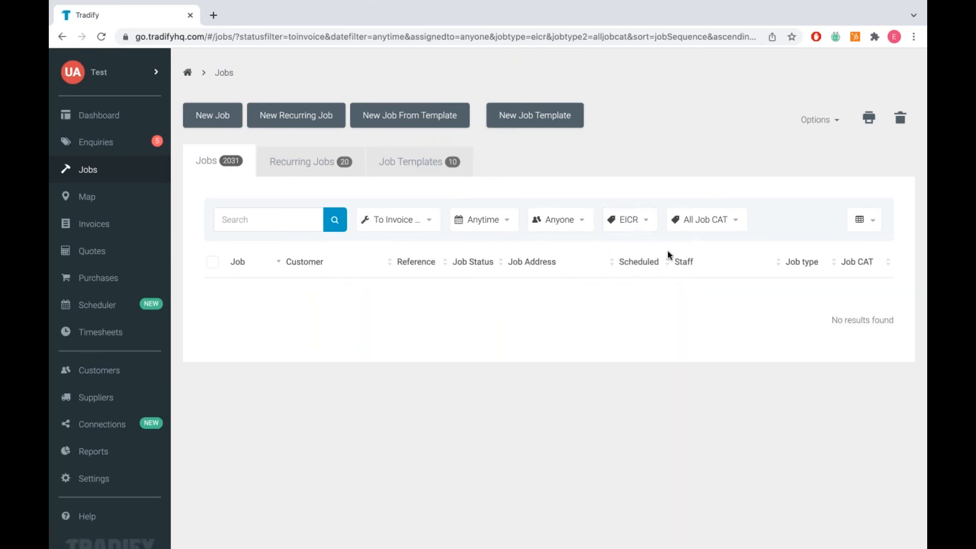
{"action": "left_click", "coordinate": [633, 220]}
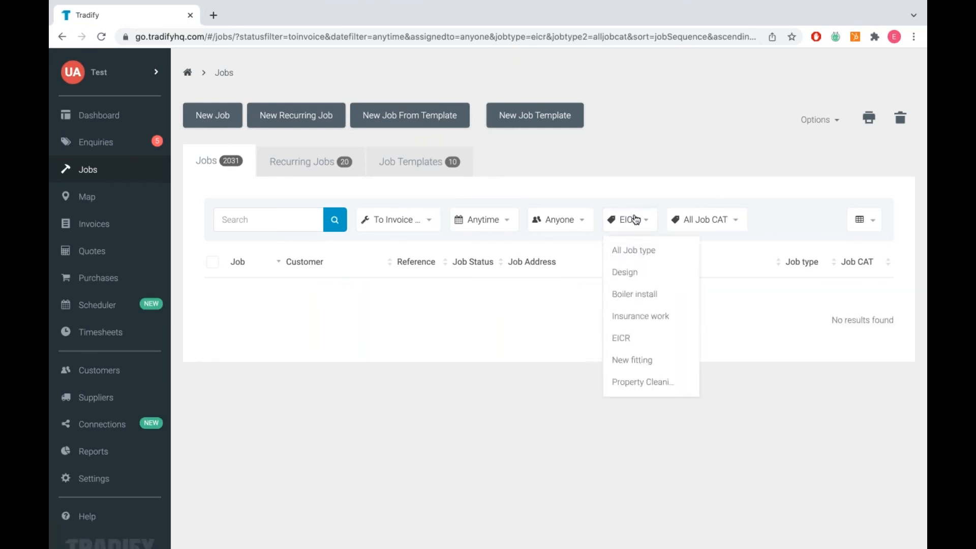
{"action": "left_click", "coordinate": [636, 362]}
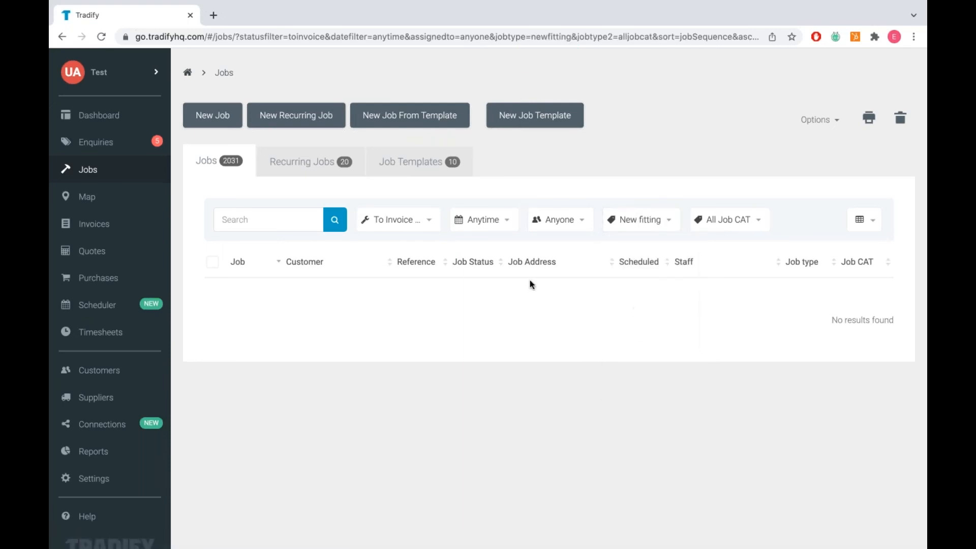
{"action": "left_click", "coordinate": [645, 224]}
- Change the jobs list's filters to In Progress status and the High priority job category
{"action": "left_click", "coordinate": [422, 220]}
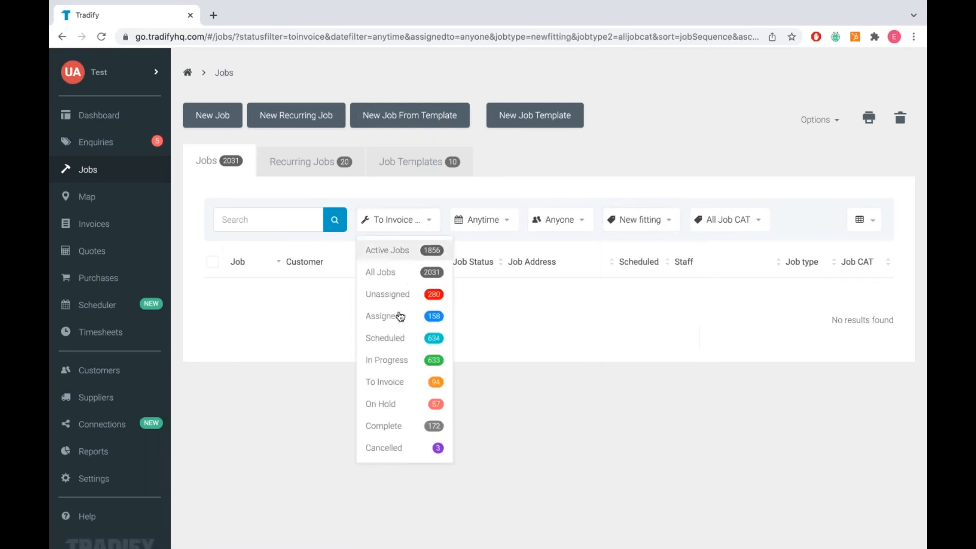
{"action": "left_click", "coordinate": [400, 362]}
{"action": "left_click", "coordinate": [717, 220]}
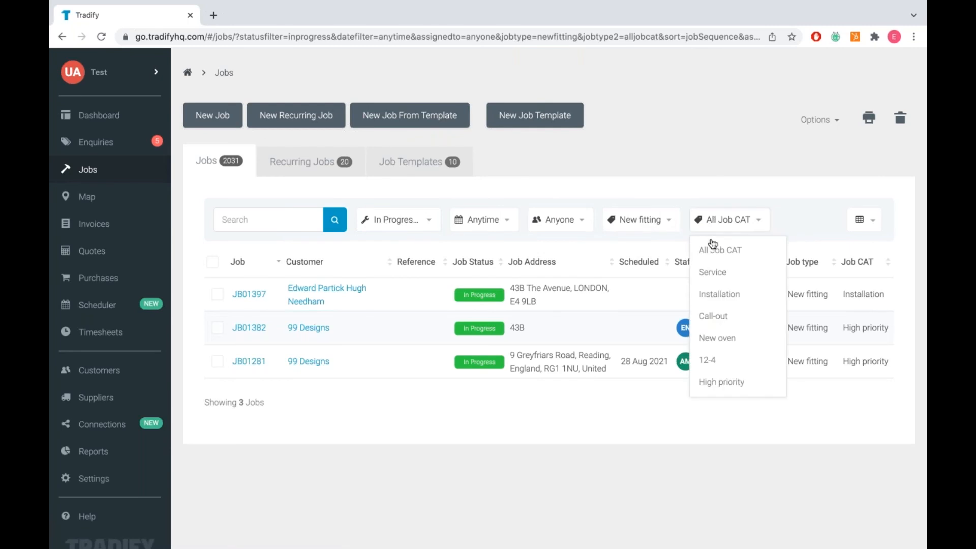
{"action": "left_click", "coordinate": [709, 384]}
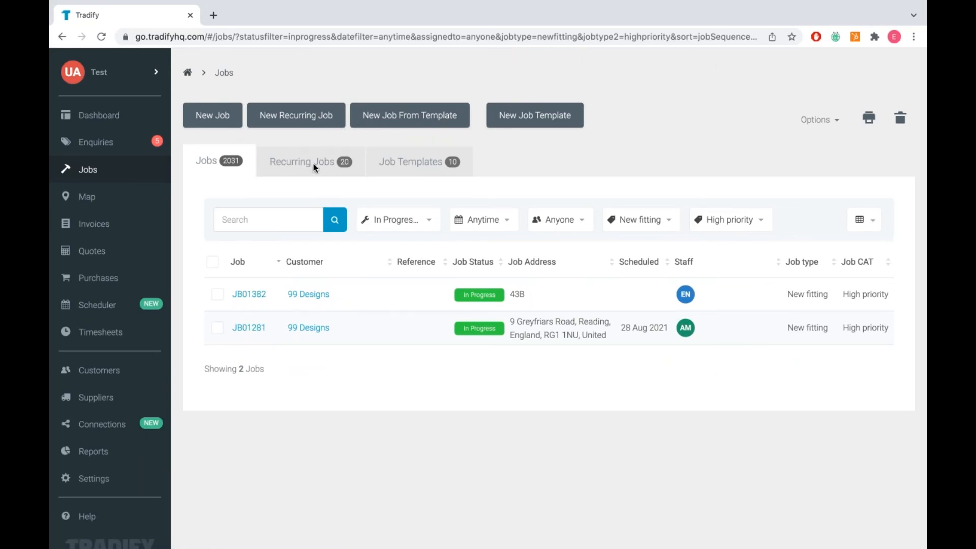
- View the recurring jobs, then open the map and show its staff list
{"action": "left_click", "coordinate": [302, 172]}
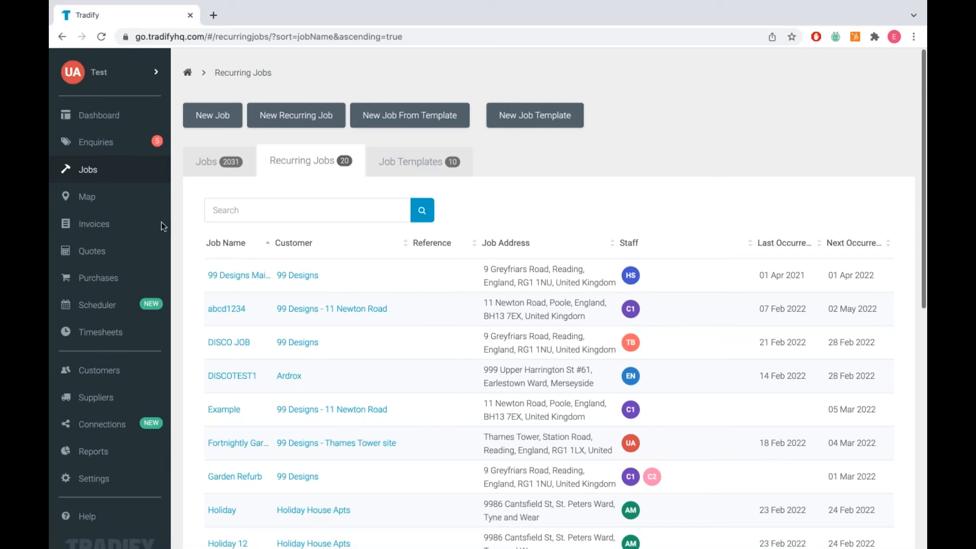
{"action": "left_click", "coordinate": [85, 198]}
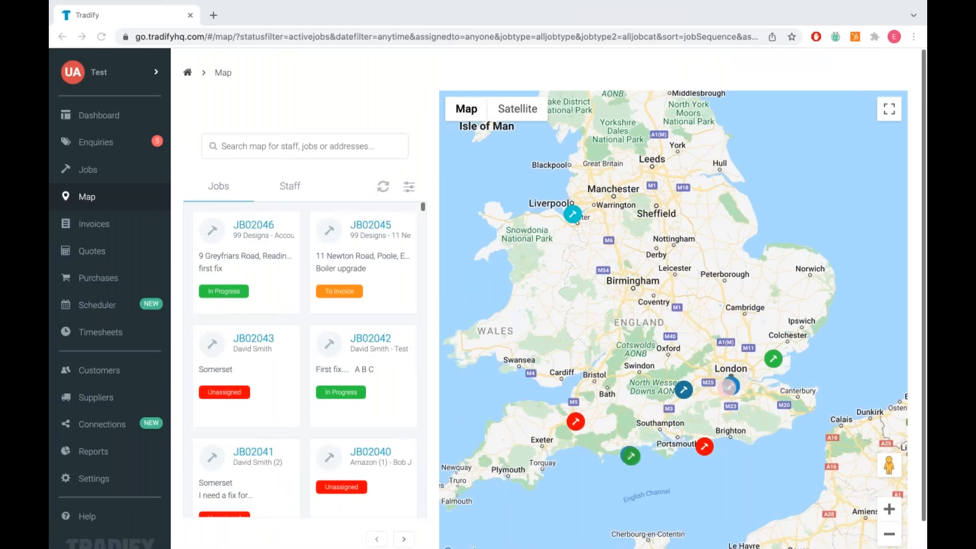
{"action": "left_click", "coordinate": [283, 188]}
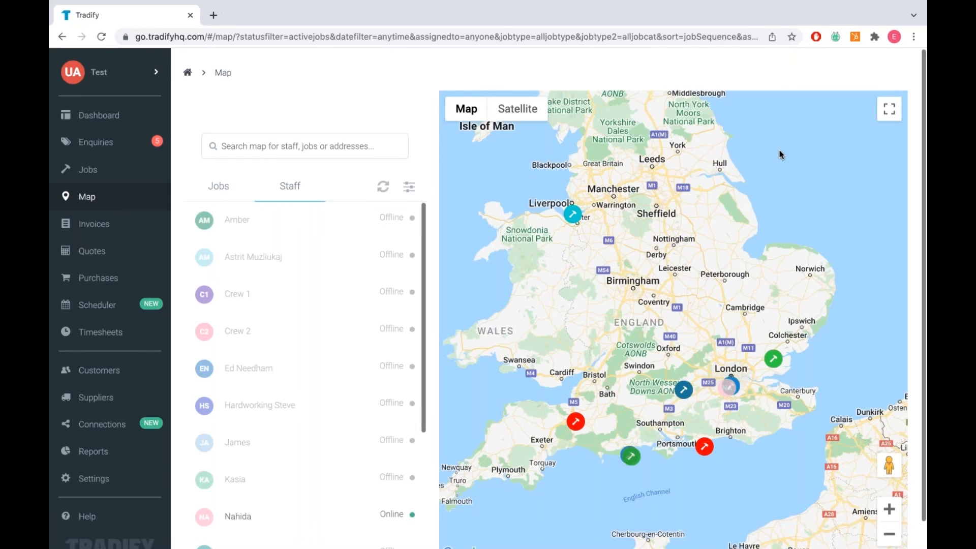
- Open the staff members settings and view the first active staff member's details and permissions
{"action": "left_click", "coordinate": [108, 469]}
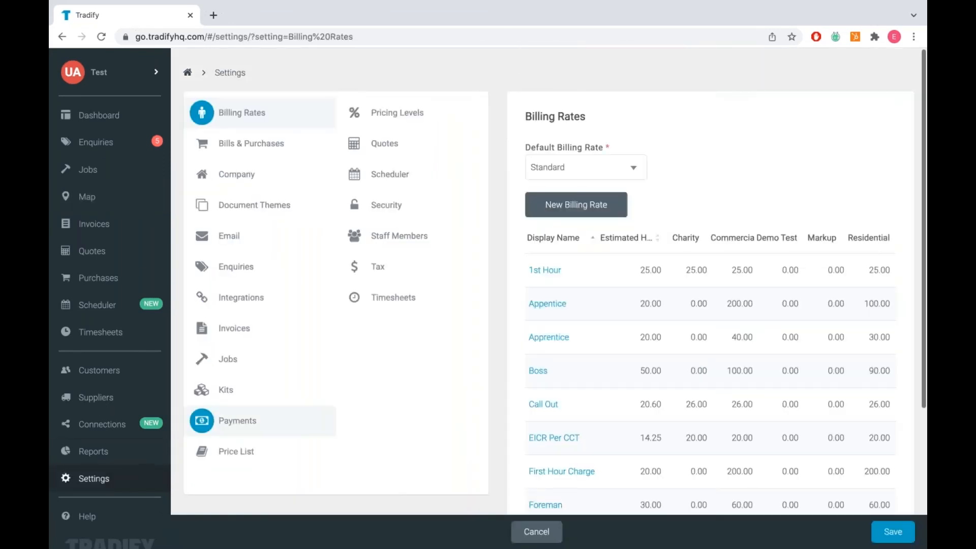
{"action": "left_click", "coordinate": [382, 233]}
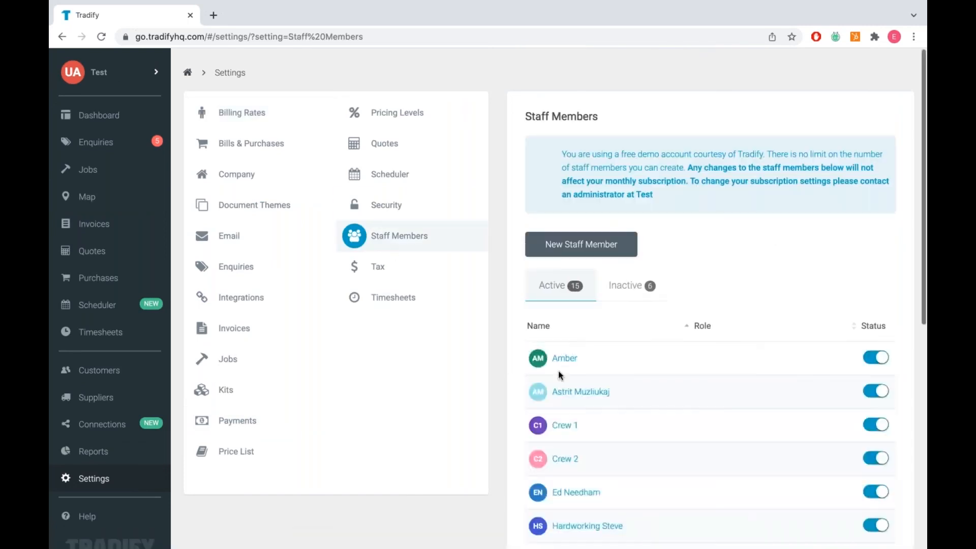
{"action": "left_click", "coordinate": [562, 359]}
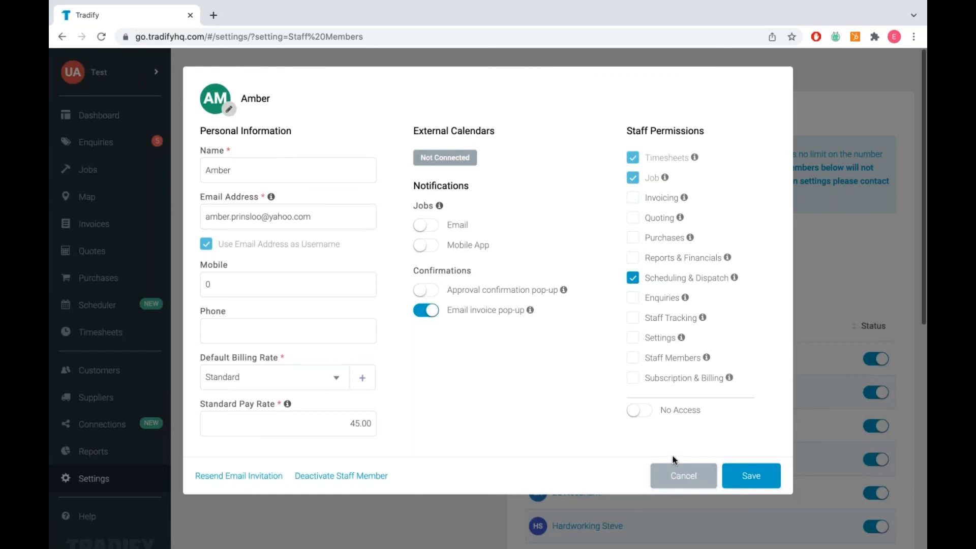
- Close the staff member's details, open the London enquiry dated 24 Jan 2022 and try copying it to a quote with a new customer
{"action": "left_click", "coordinate": [674, 474]}
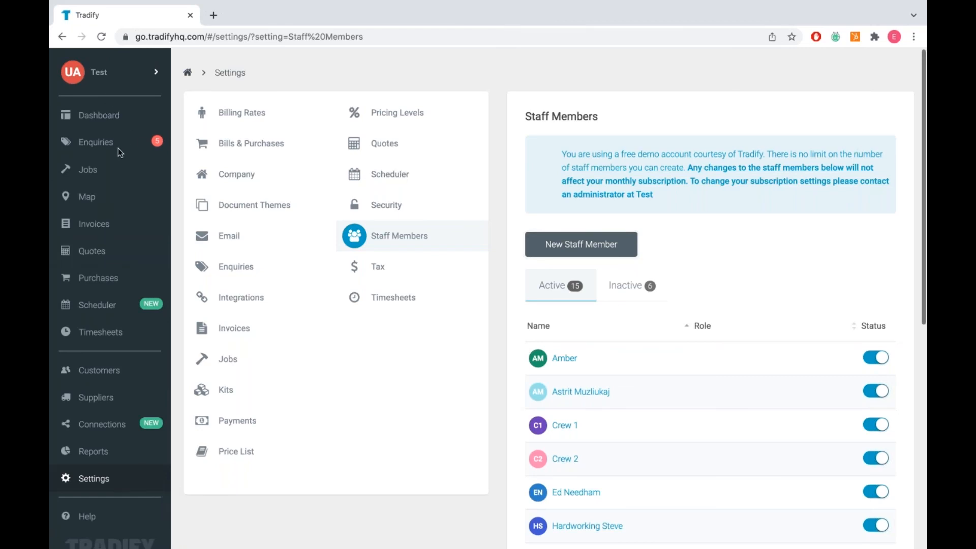
{"action": "left_click", "coordinate": [97, 148]}
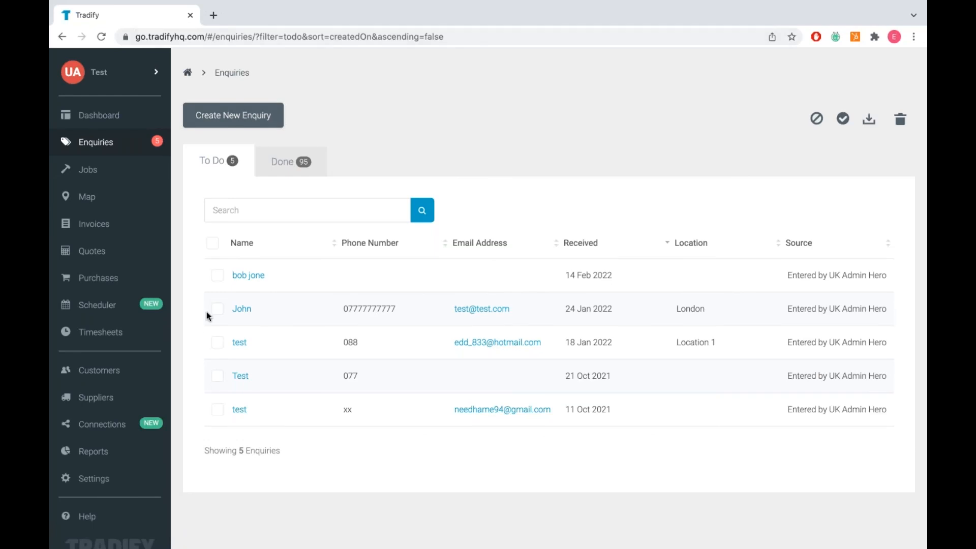
{"action": "left_click", "coordinate": [242, 310]}
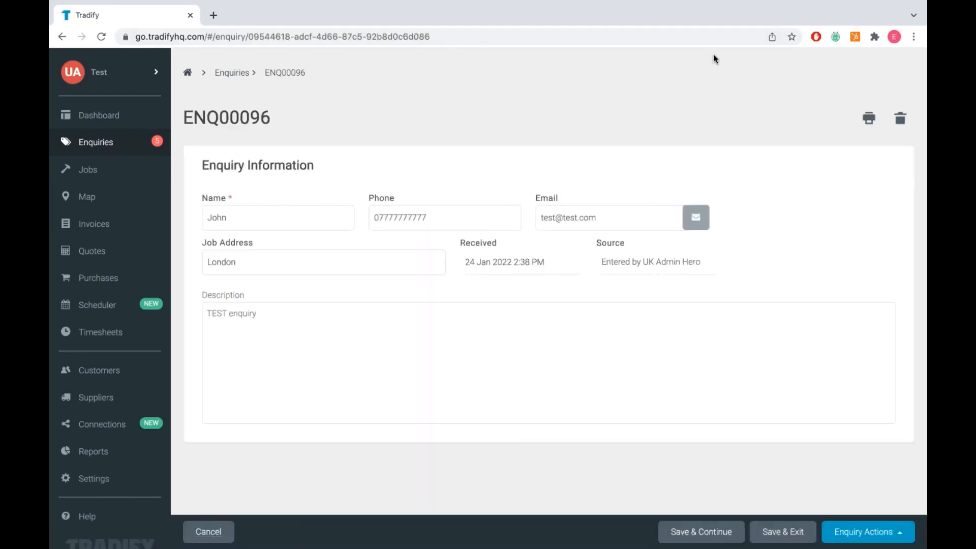
{"action": "left_click", "coordinate": [870, 531]}
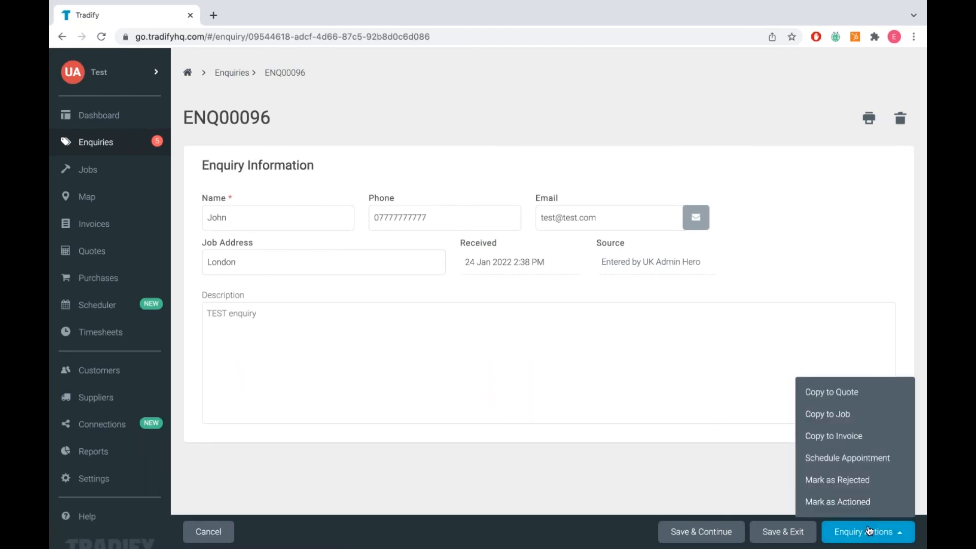
{"action": "left_click", "coordinate": [832, 396]}
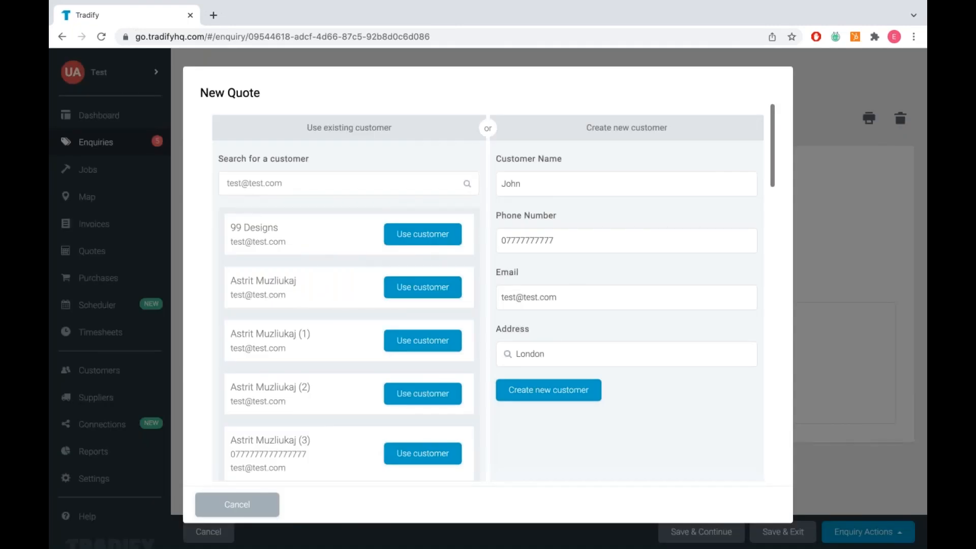
{"action": "left_click", "coordinate": [548, 388]}
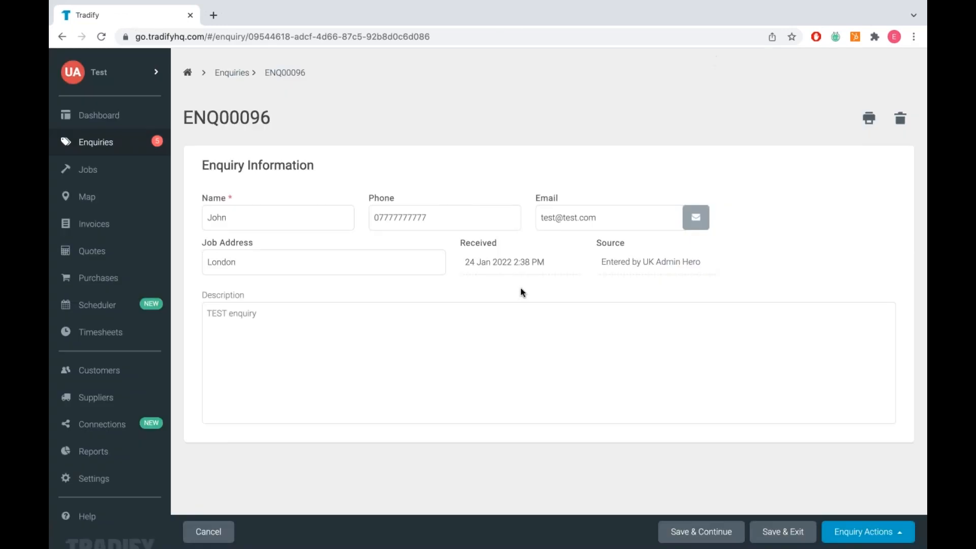
- Open the customers list and view the jobs recorded for the first listed customer
{"action": "left_click", "coordinate": [90, 374]}
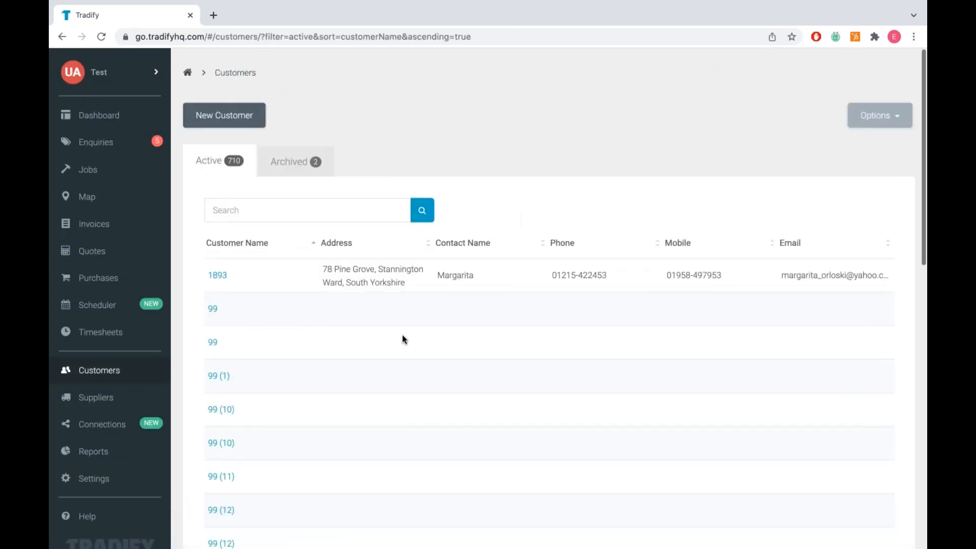
{"action": "left_click", "coordinate": [291, 216]}
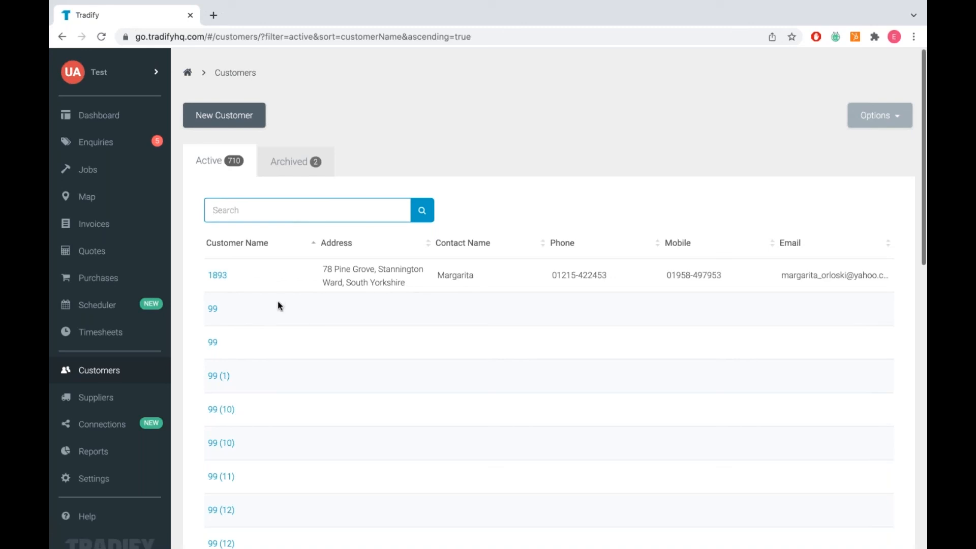
{"action": "left_click", "coordinate": [217, 275]}
{"action": "left_click", "coordinate": [436, 161]}
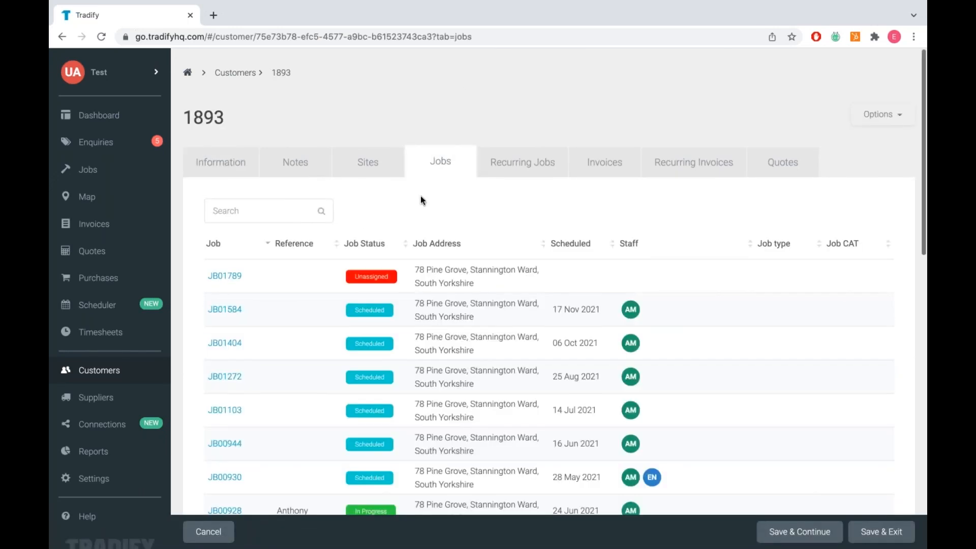
- Open the customer's job scheduled for 16 Jun 2021 and review its job information, notes, forms and certificates, and costs
{"action": "scroll", "coordinate": [420, 197], "scroll_direction": "down", "scroll_amount": 5}
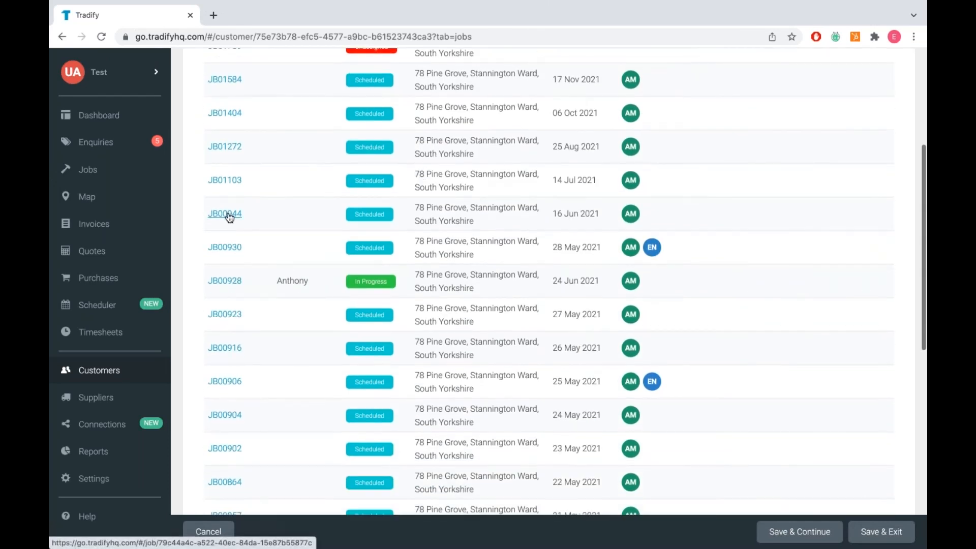
{"action": "left_click", "coordinate": [230, 216]}
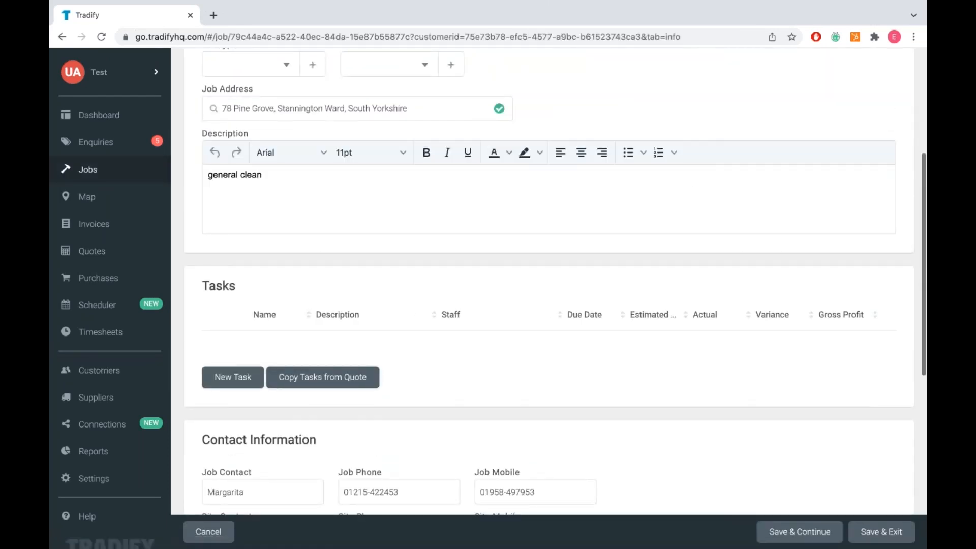
{"action": "scroll", "coordinate": [274, 154], "scroll_direction": "up", "scroll_amount": 5}
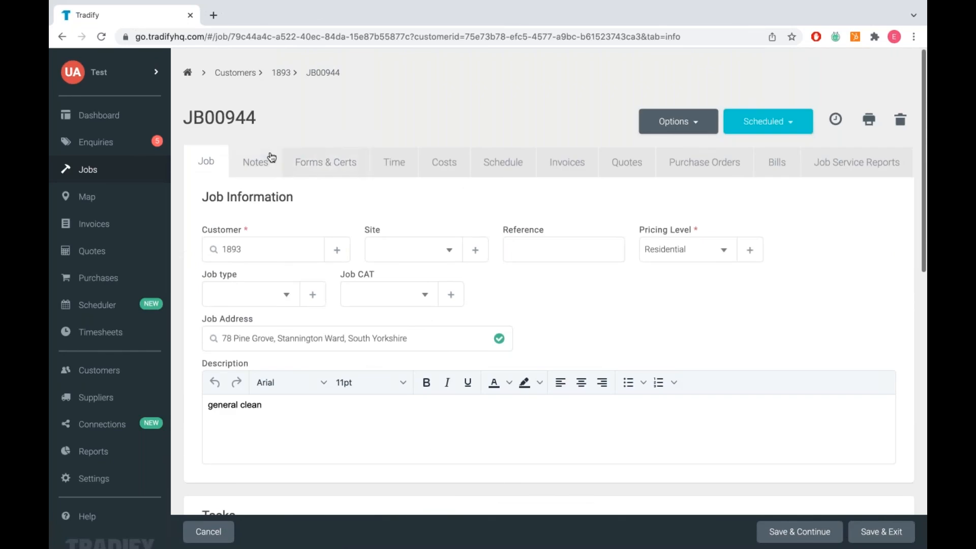
{"action": "left_click", "coordinate": [269, 157]}
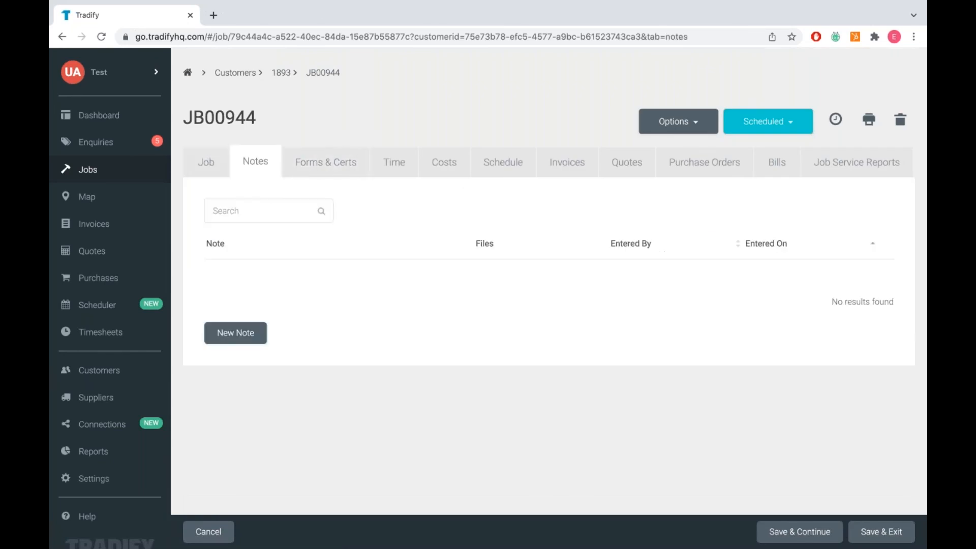
{"action": "left_click", "coordinate": [318, 163]}
{"action": "left_click", "coordinate": [445, 162]}
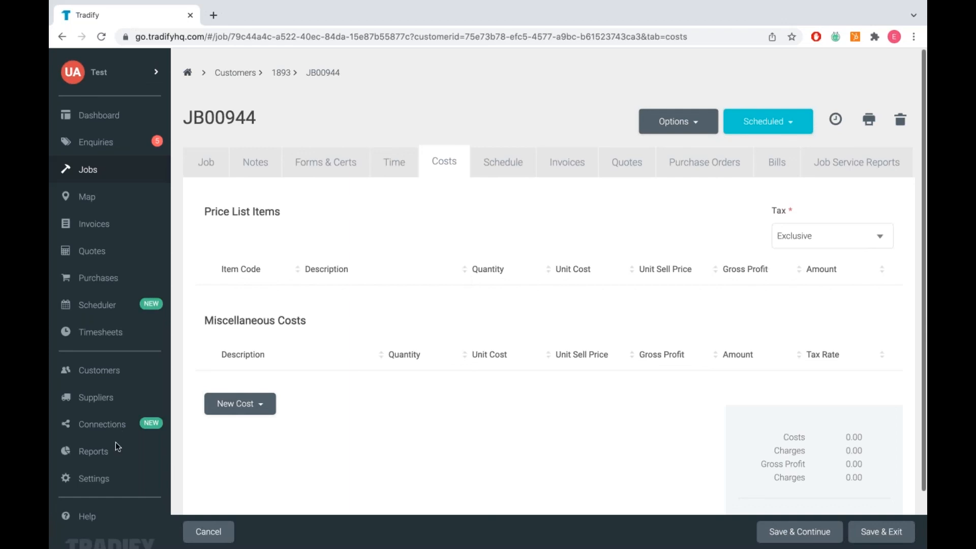
- Open the reports and view the options of the Job Financial Report, Job Sheet, Productivity Report and Timesheet Report
{"action": "left_click", "coordinate": [96, 451]}
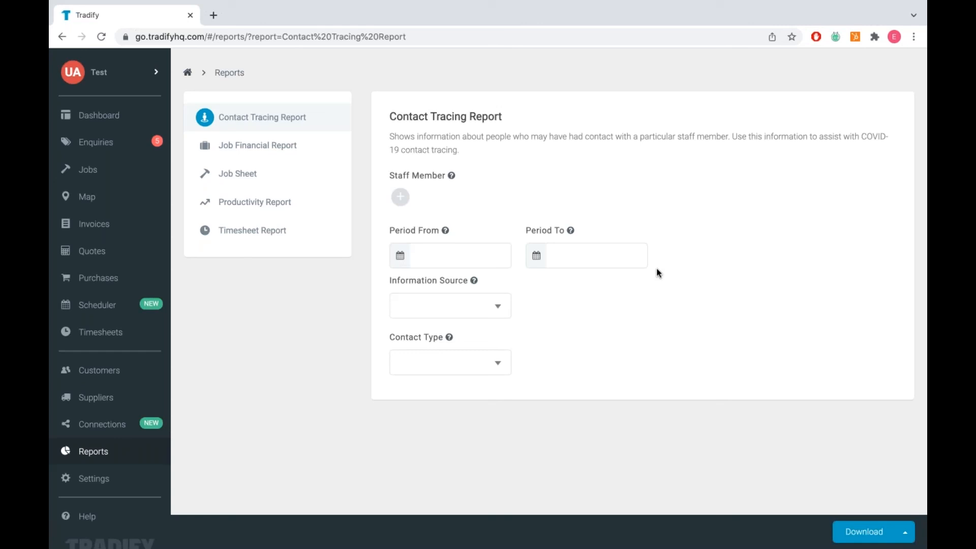
{"action": "left_click", "coordinate": [246, 147]}
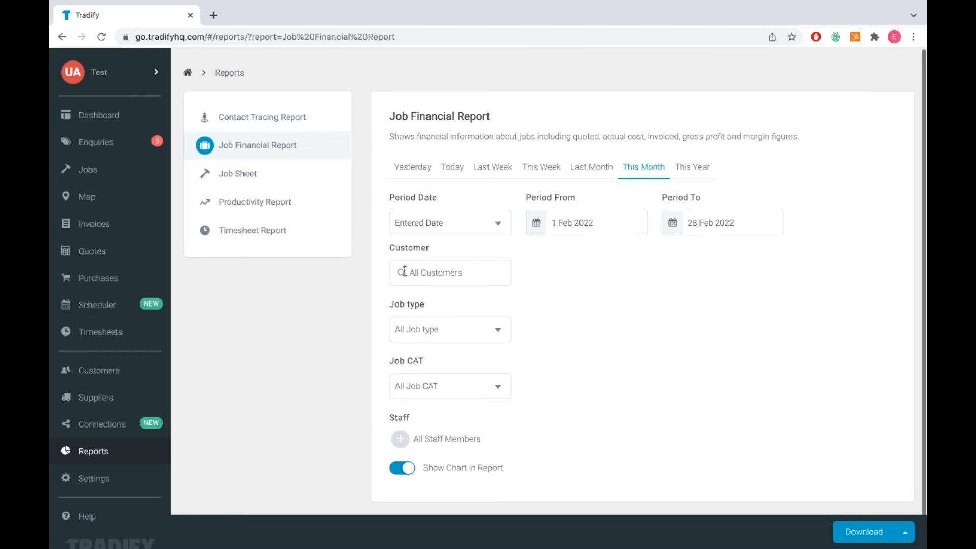
{"action": "left_click", "coordinate": [255, 174]}
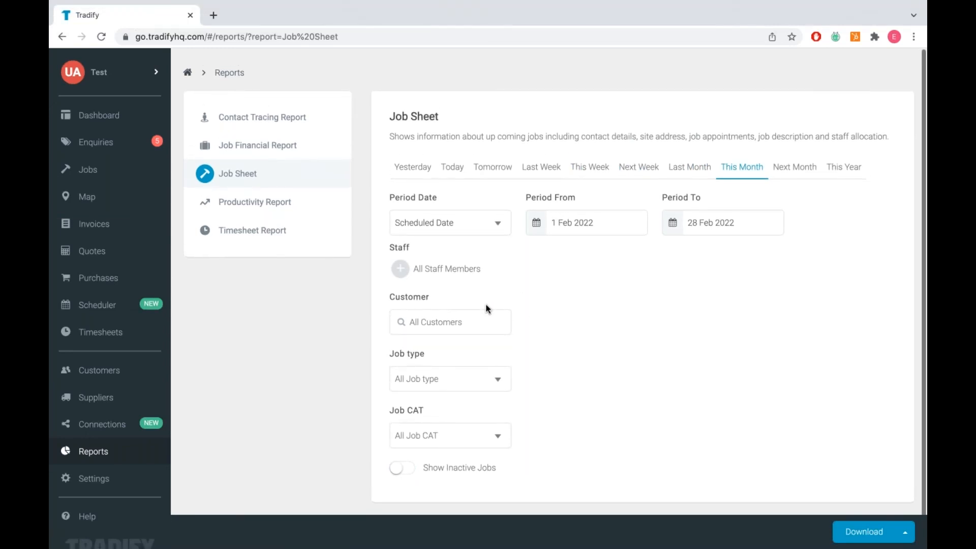
{"action": "left_click", "coordinate": [264, 205]}
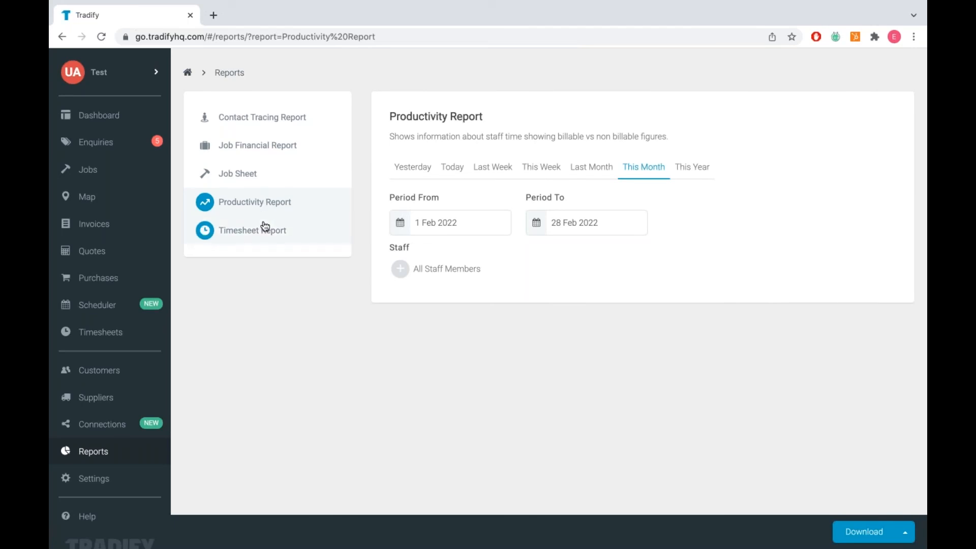
{"action": "left_click", "coordinate": [265, 226]}
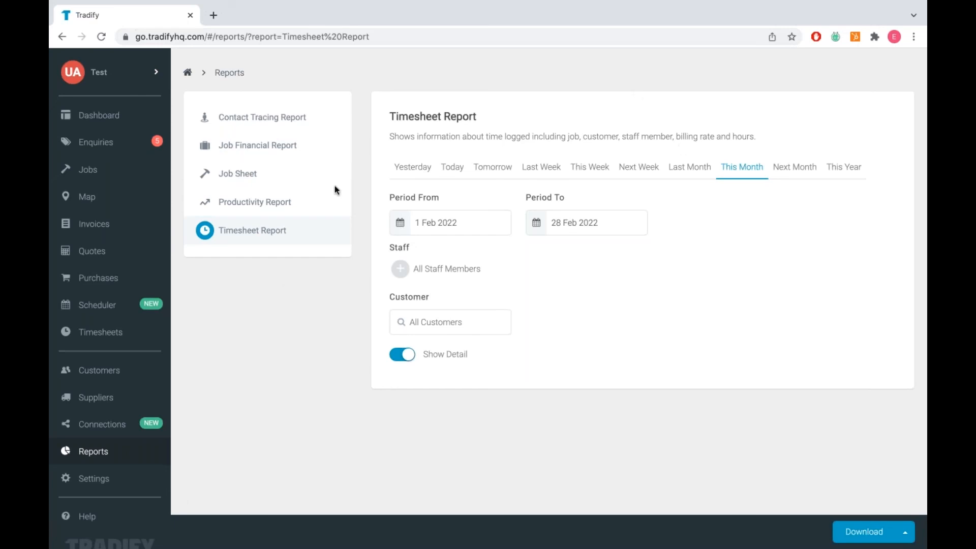
- Open the staff timesheets and move ahead to the week of 7 - 13 March 2022
{"action": "left_click", "coordinate": [101, 333]}
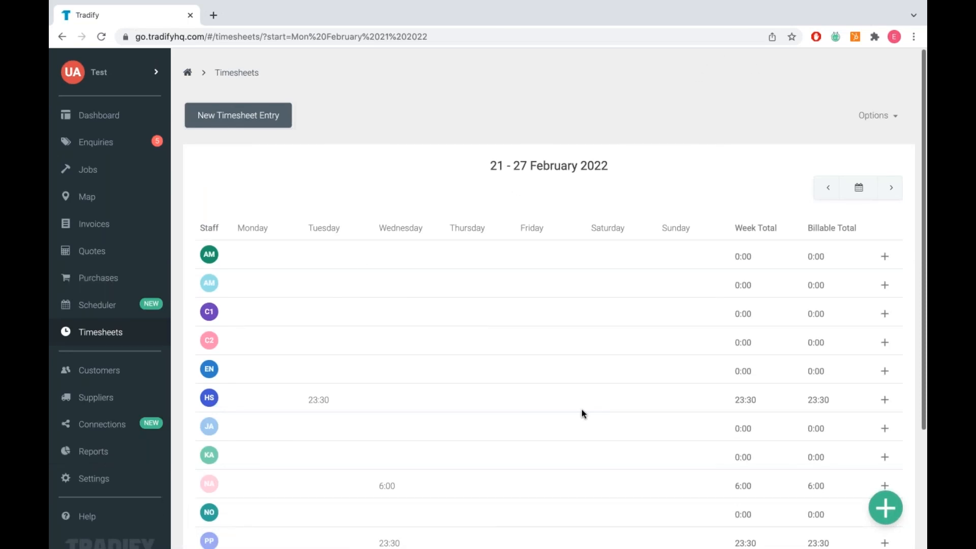
{"action": "left_click", "coordinate": [891, 191]}
{"action": "left_click", "coordinate": [890, 191]}
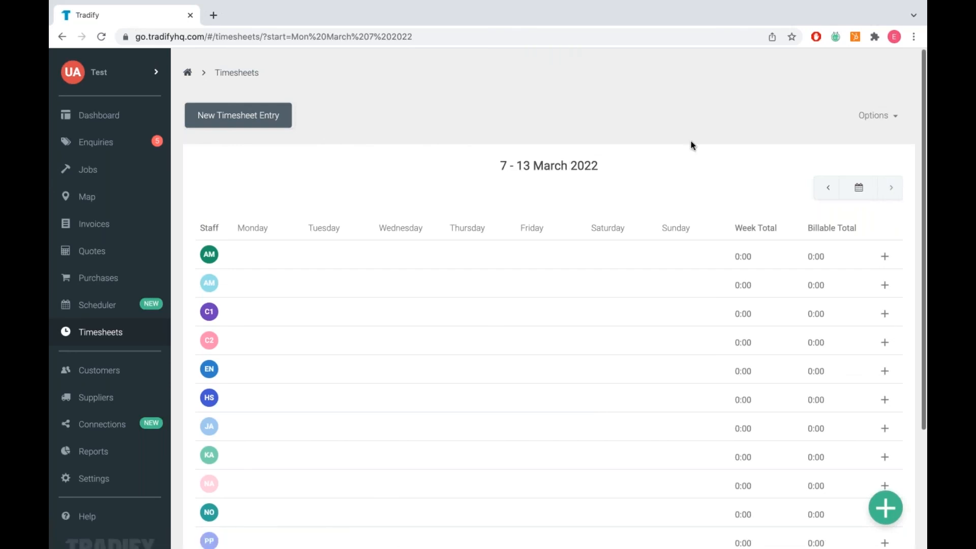